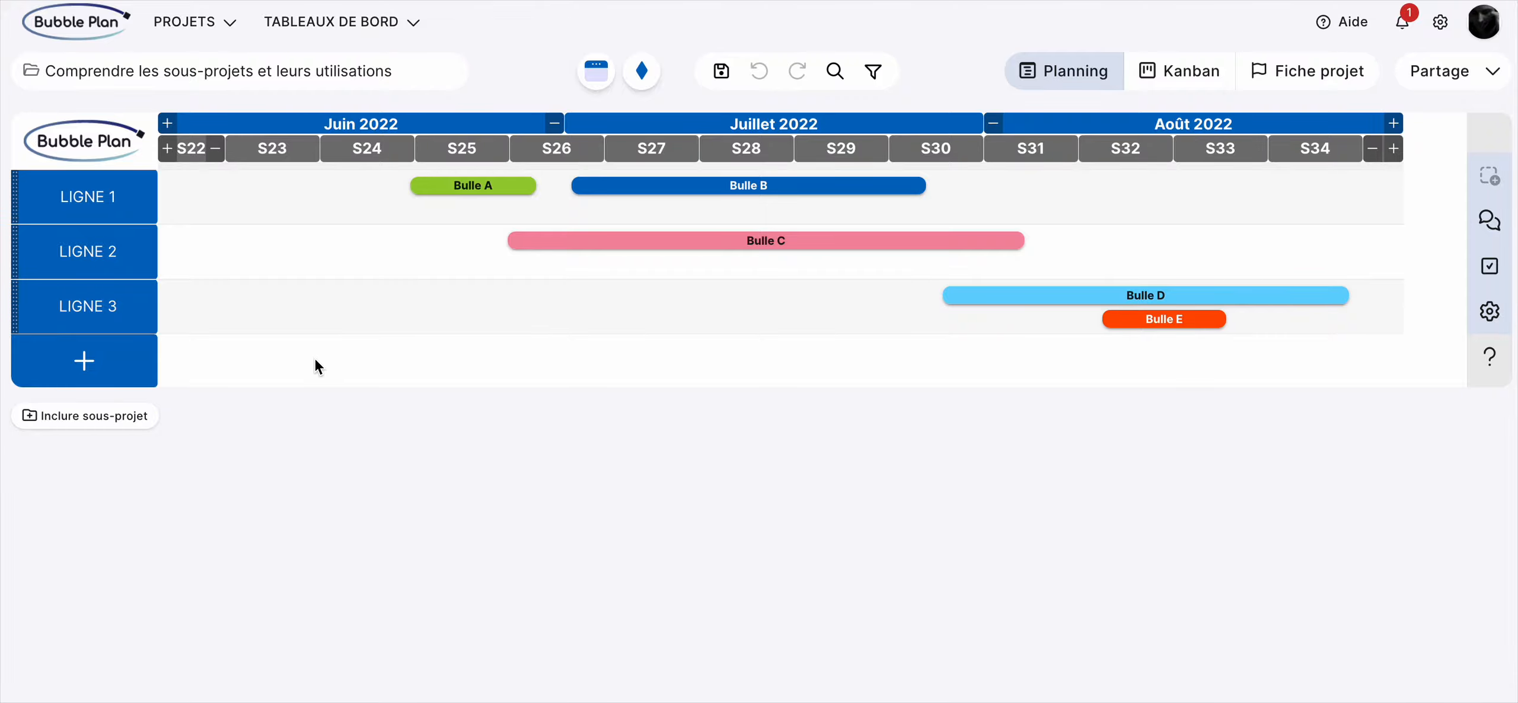
Include the project "Comprendre les sous-projets et leurs utilisations - SP2" as a sub-project with all its lines
left_click(113, 420)
left_click(627, 377)
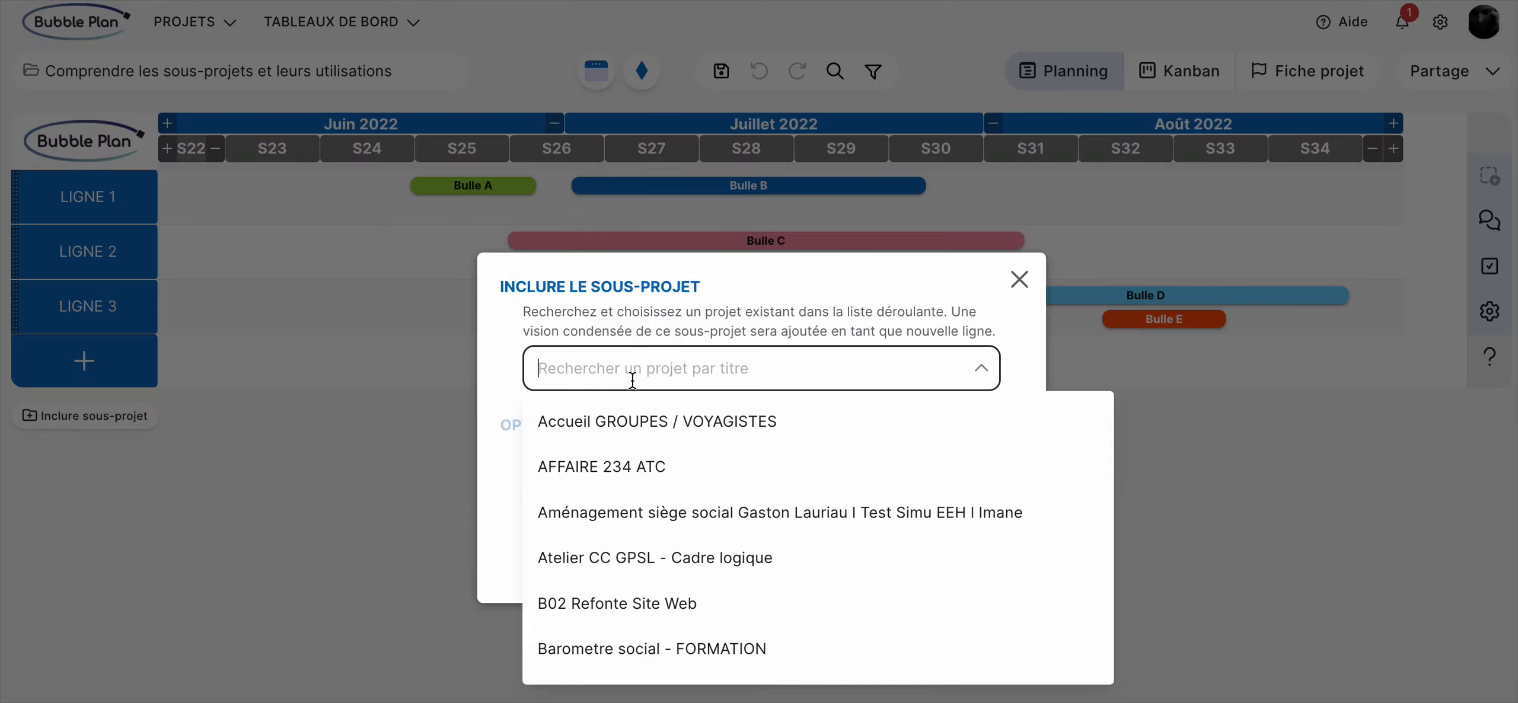
type("SP")
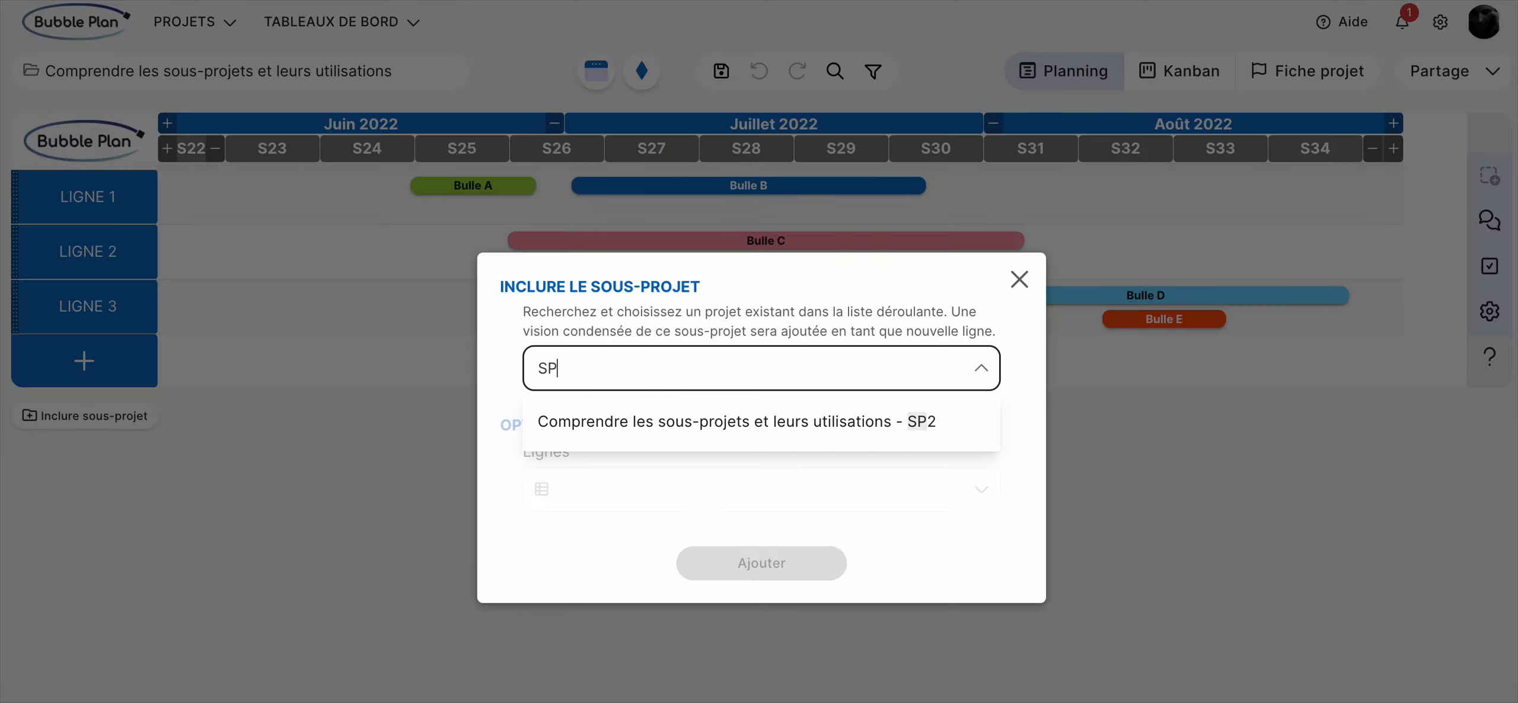
left_click(797, 423)
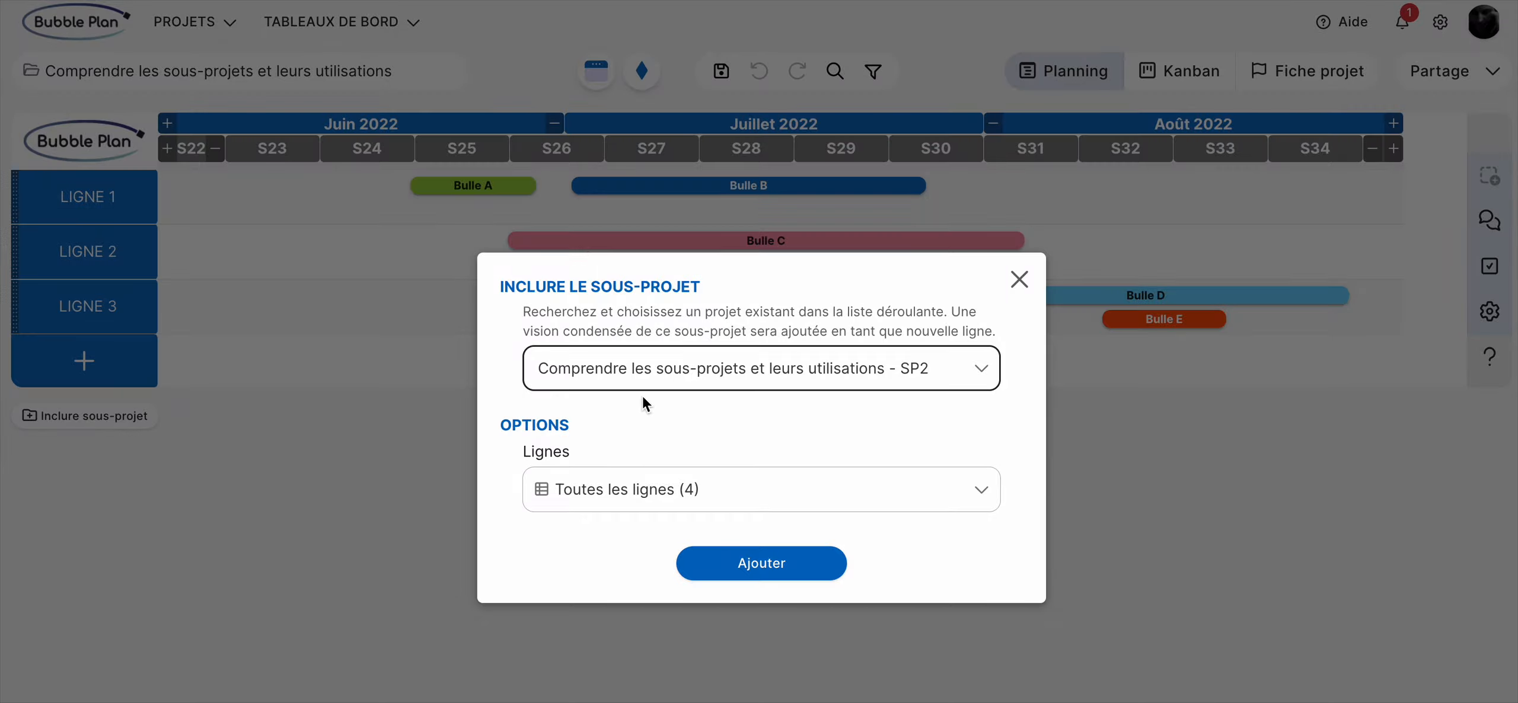
left_click(575, 494)
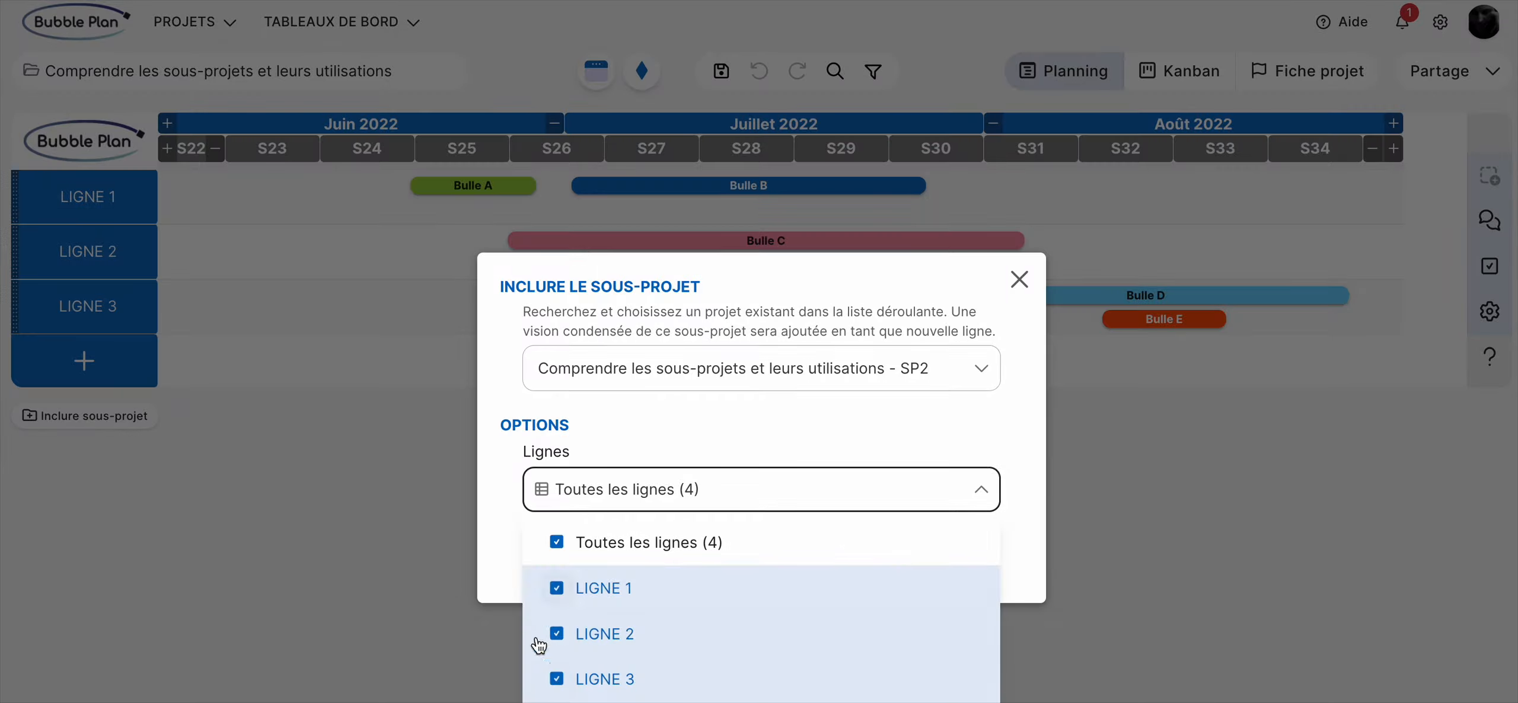
left_click(660, 419)
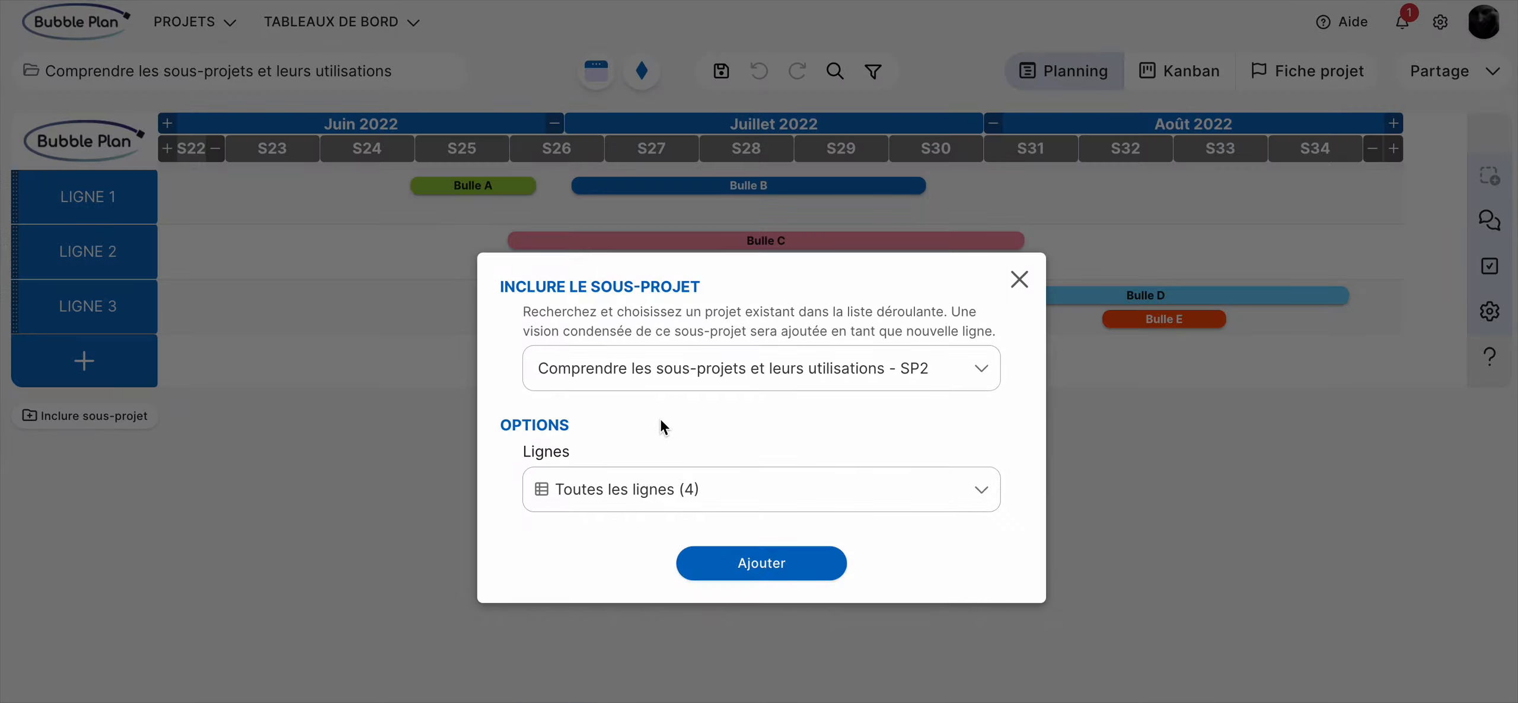
left_click(794, 567)
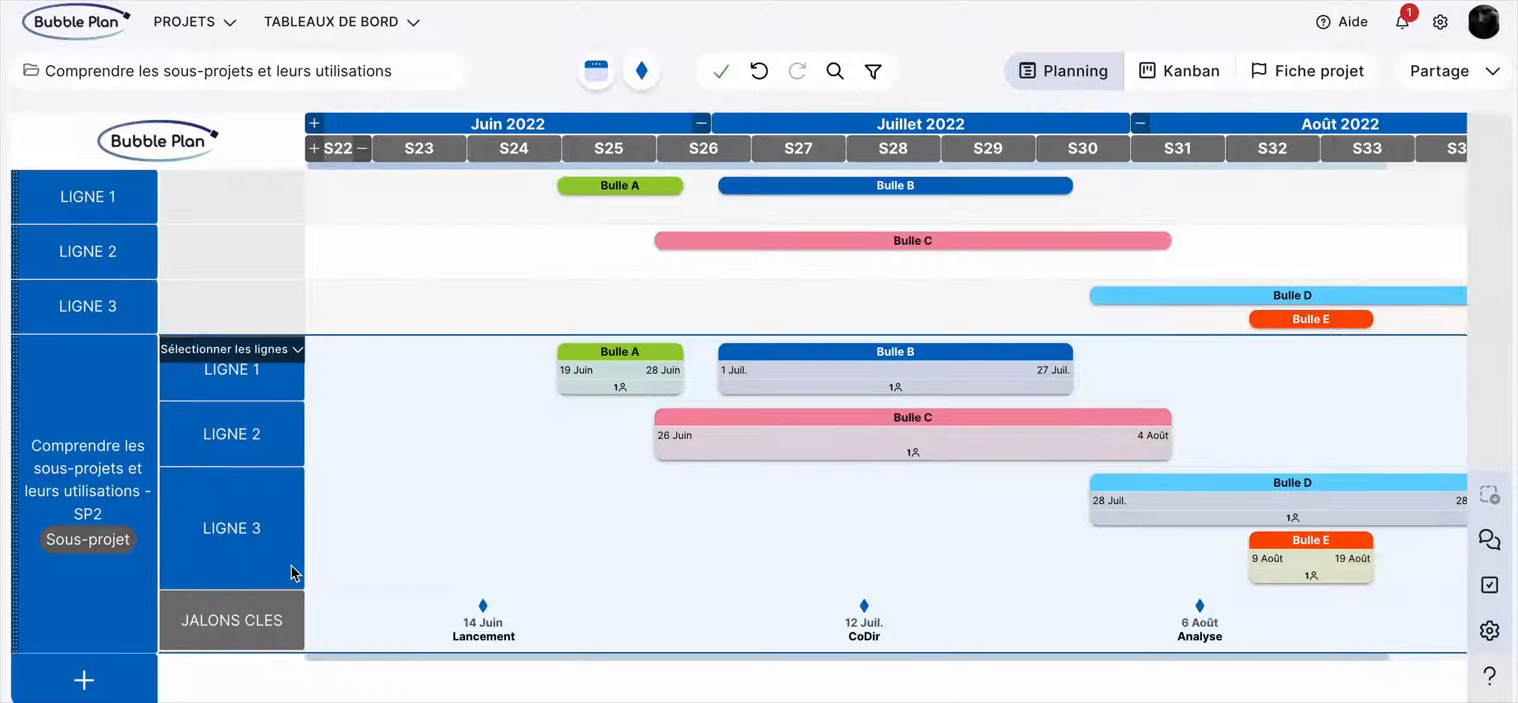
Toggle LIGNE 1 off and back on in the SP2 sub-project's line selection
left_click(295, 355)
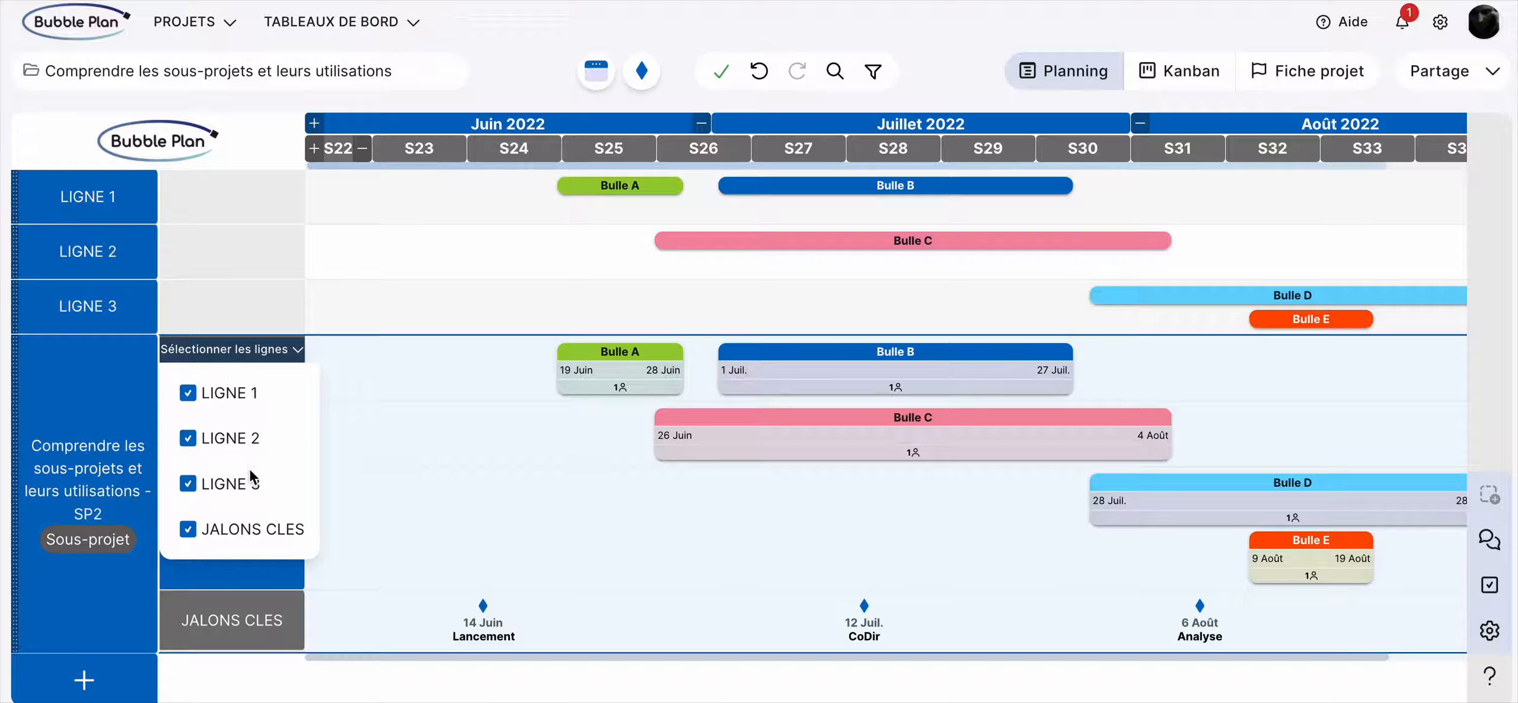
left_click(225, 394)
left_click(225, 394)
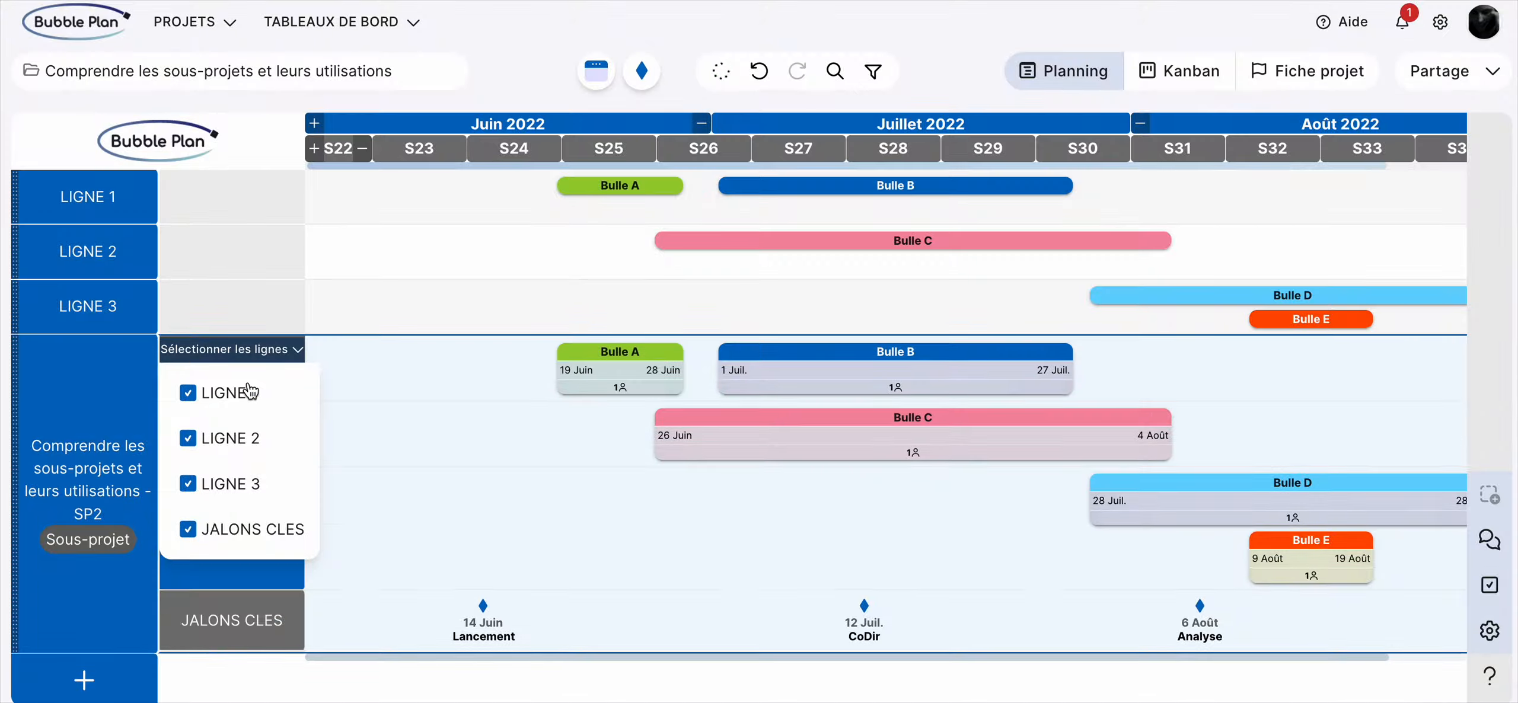
left_click(413, 291)
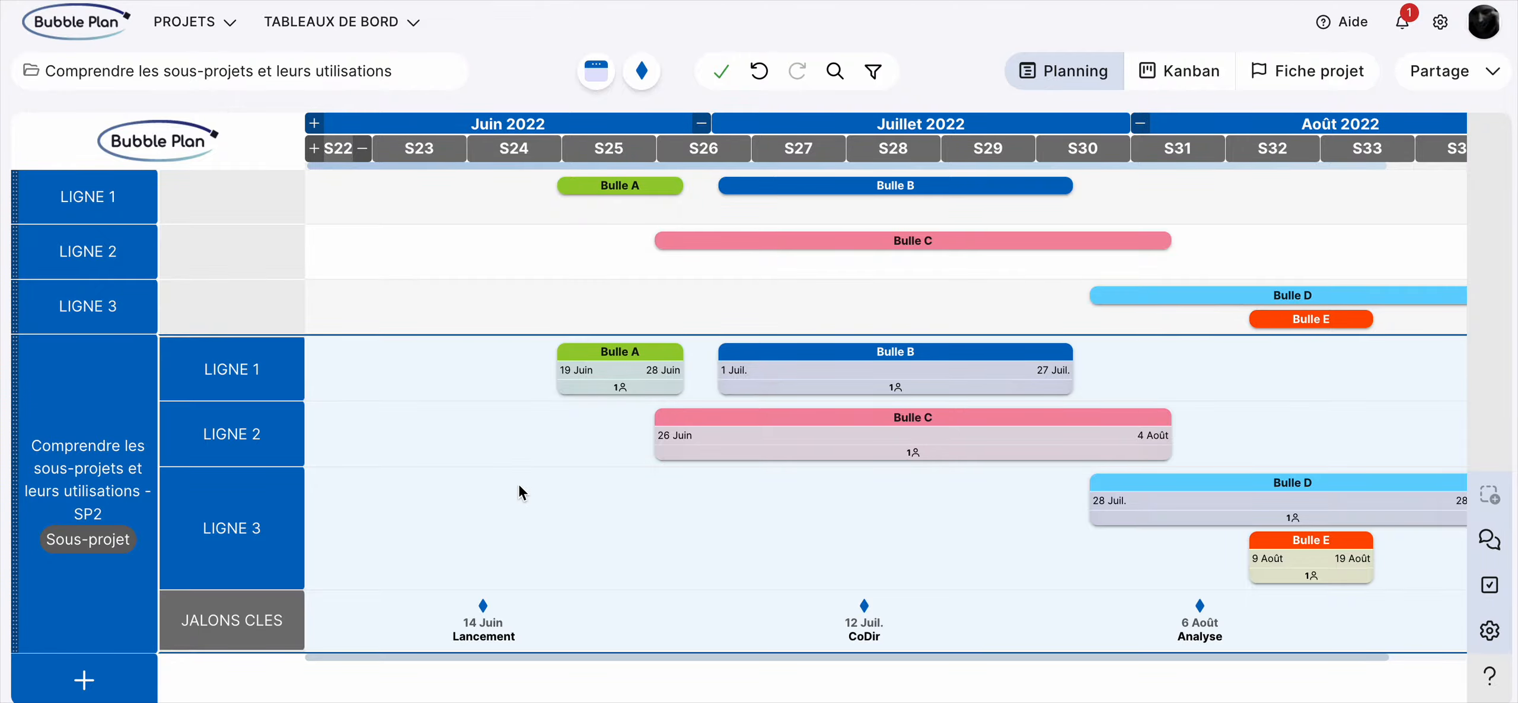
Add the description "Lorem Ipsum" to Bulle C in the main project's LIGNE 2
left_click(816, 243)
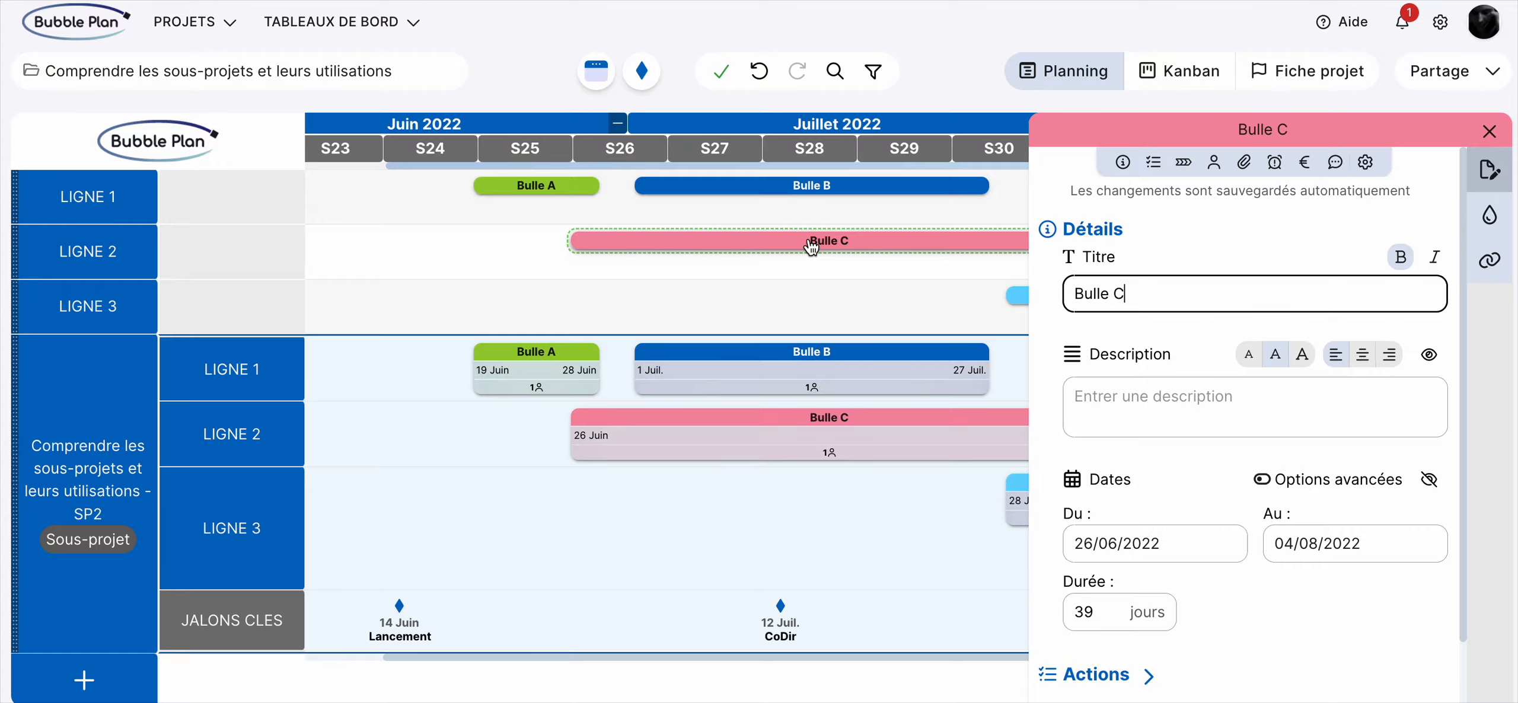
left_click(1123, 396)
type("Lorem Ipsum")
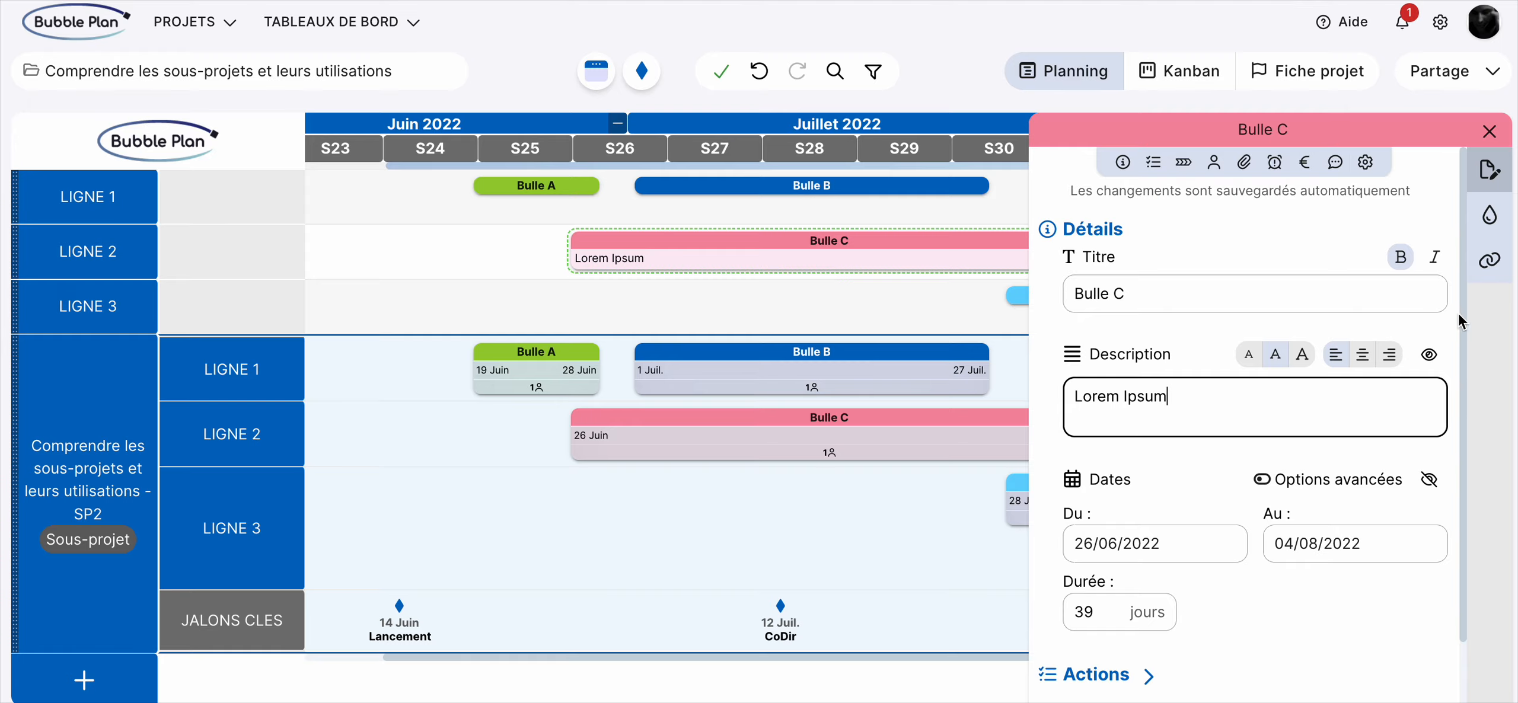
left_click(1489, 135)
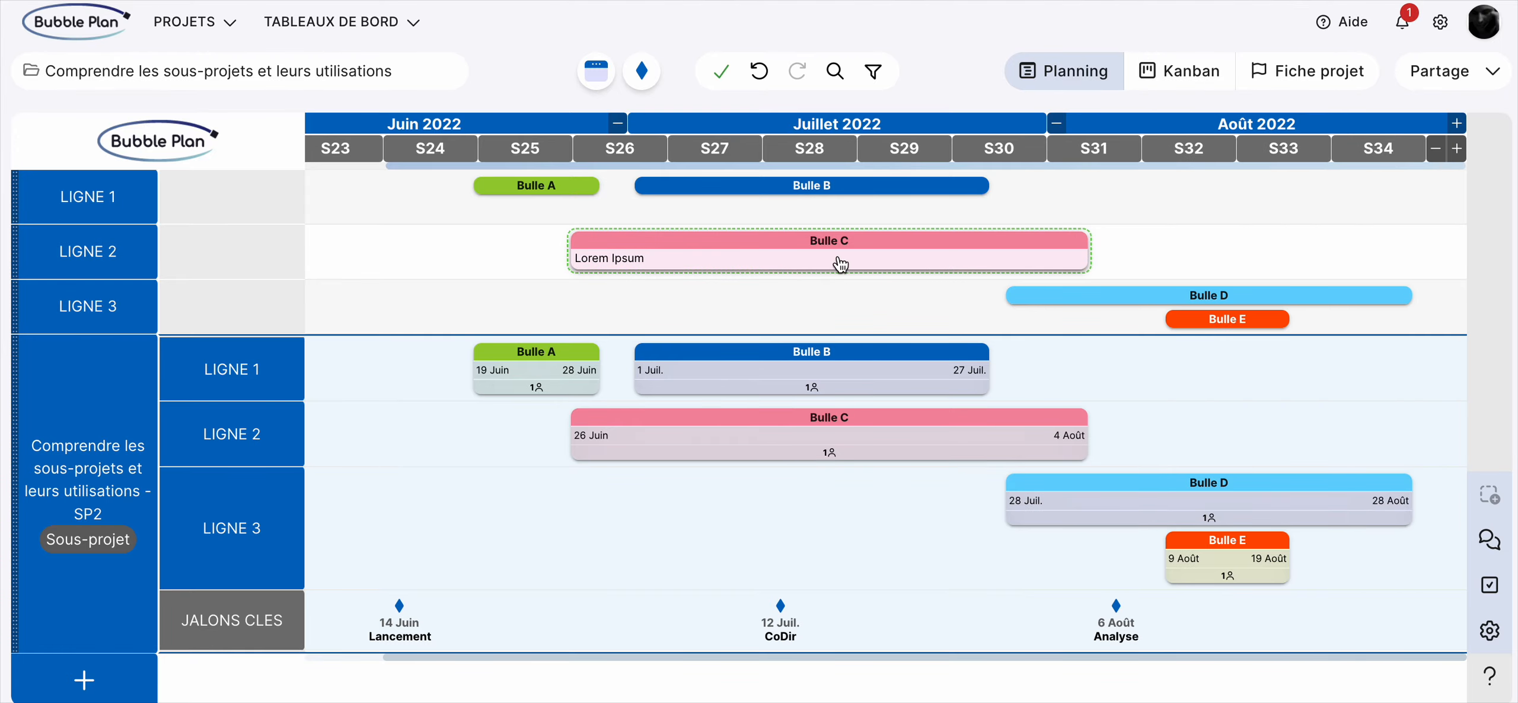
Make the dates visible on Bulle C in the main project's LIGNE 2
left_click(951, 249)
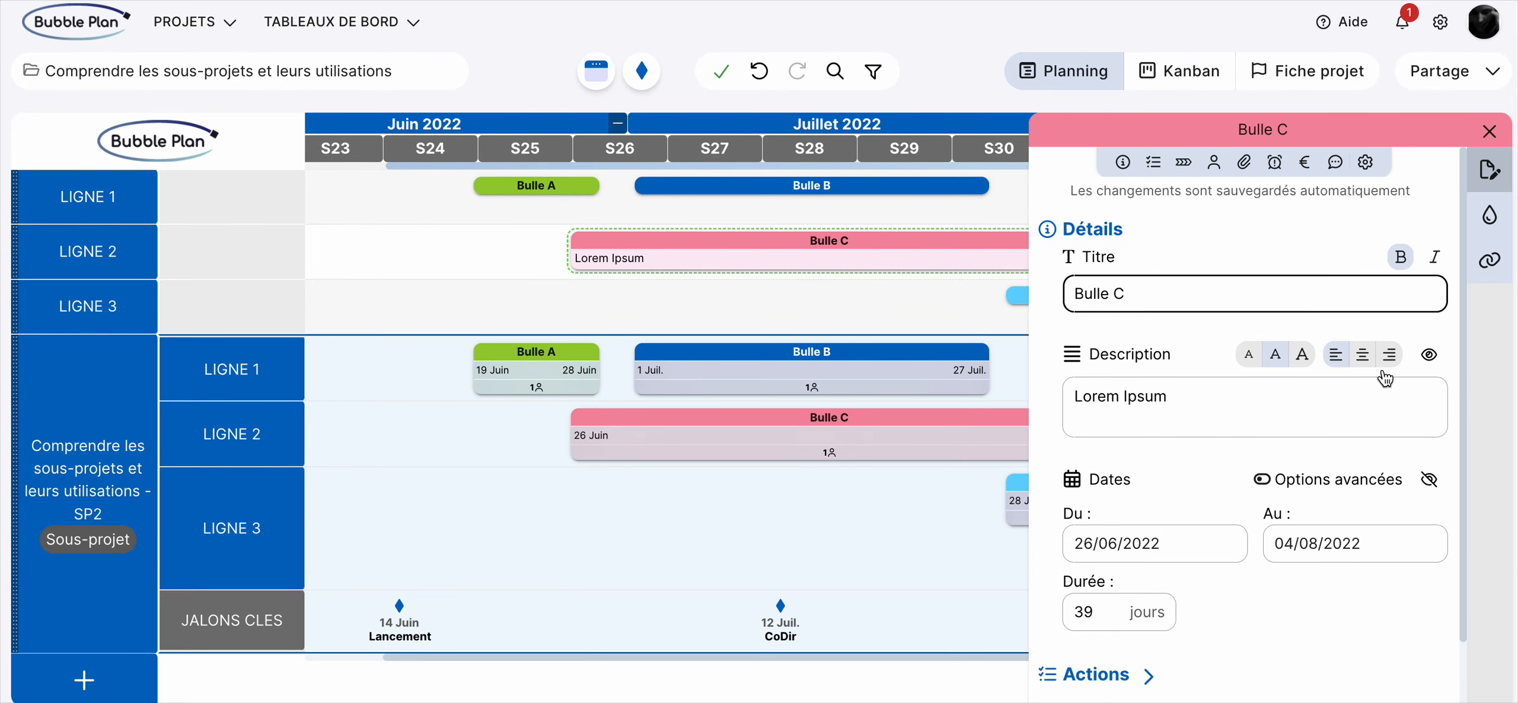
scroll(1227, 522, "down", 1)
left_click(1430, 430)
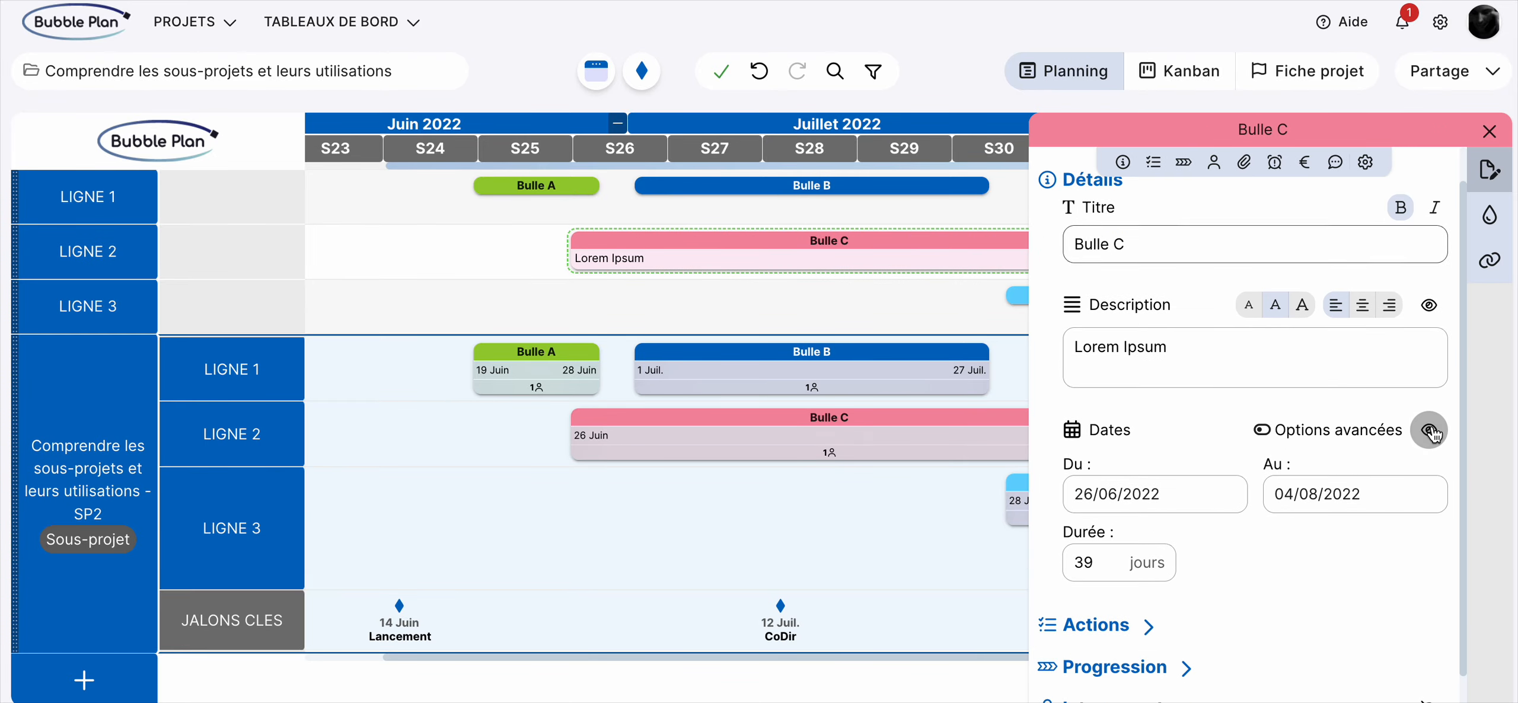
left_click(1491, 133)
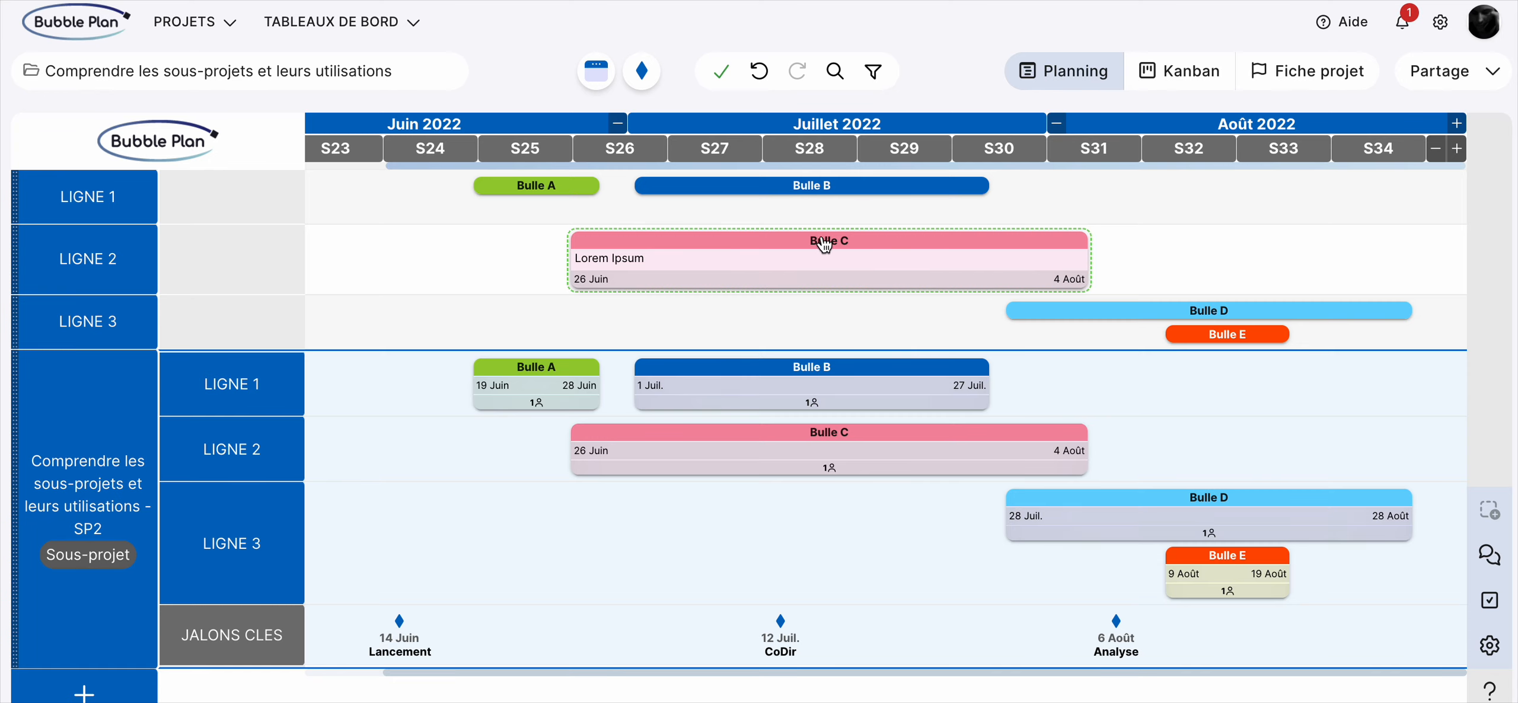
mouse_move(793, 250)
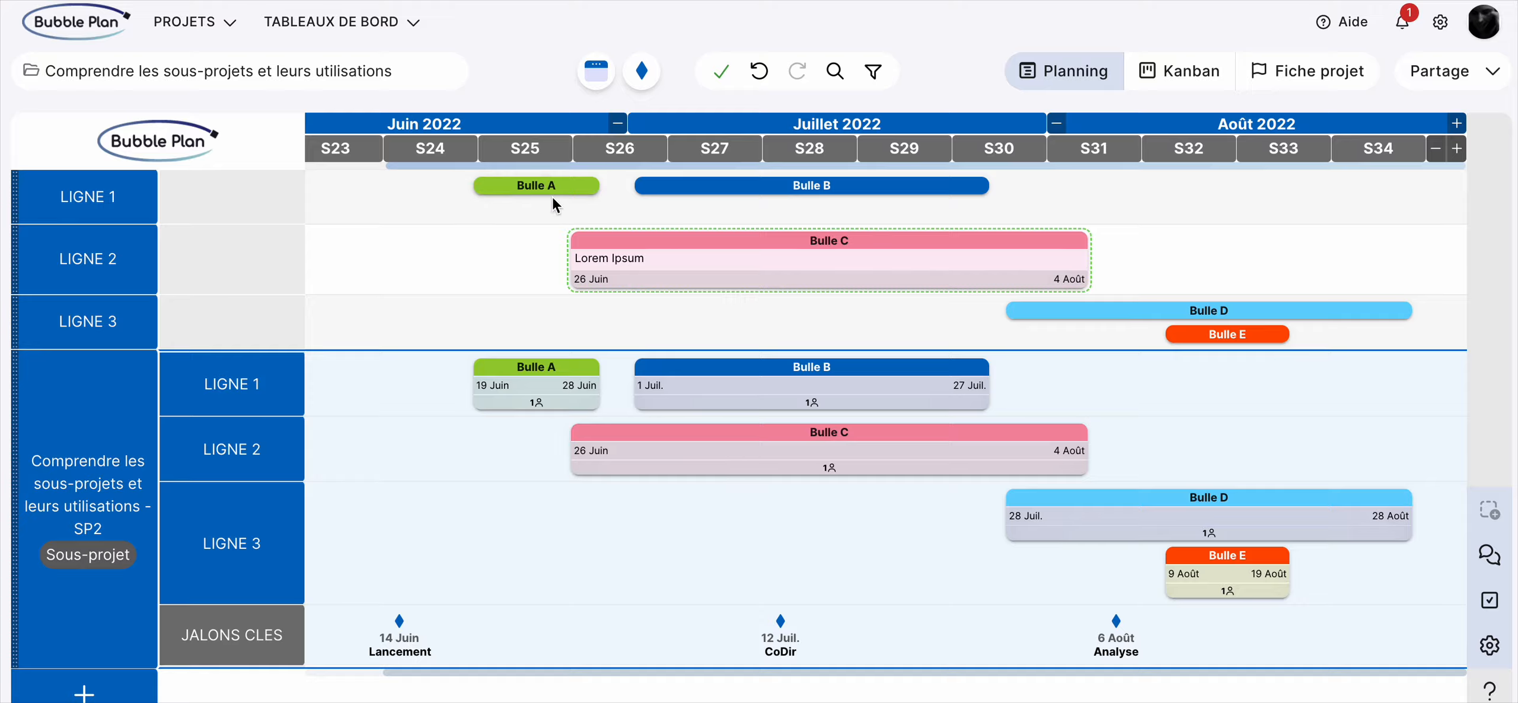
Add the description "Lorem Ipsum" to Bulle C in the SP2 sub-project and preview it on the planning
left_click(768, 457)
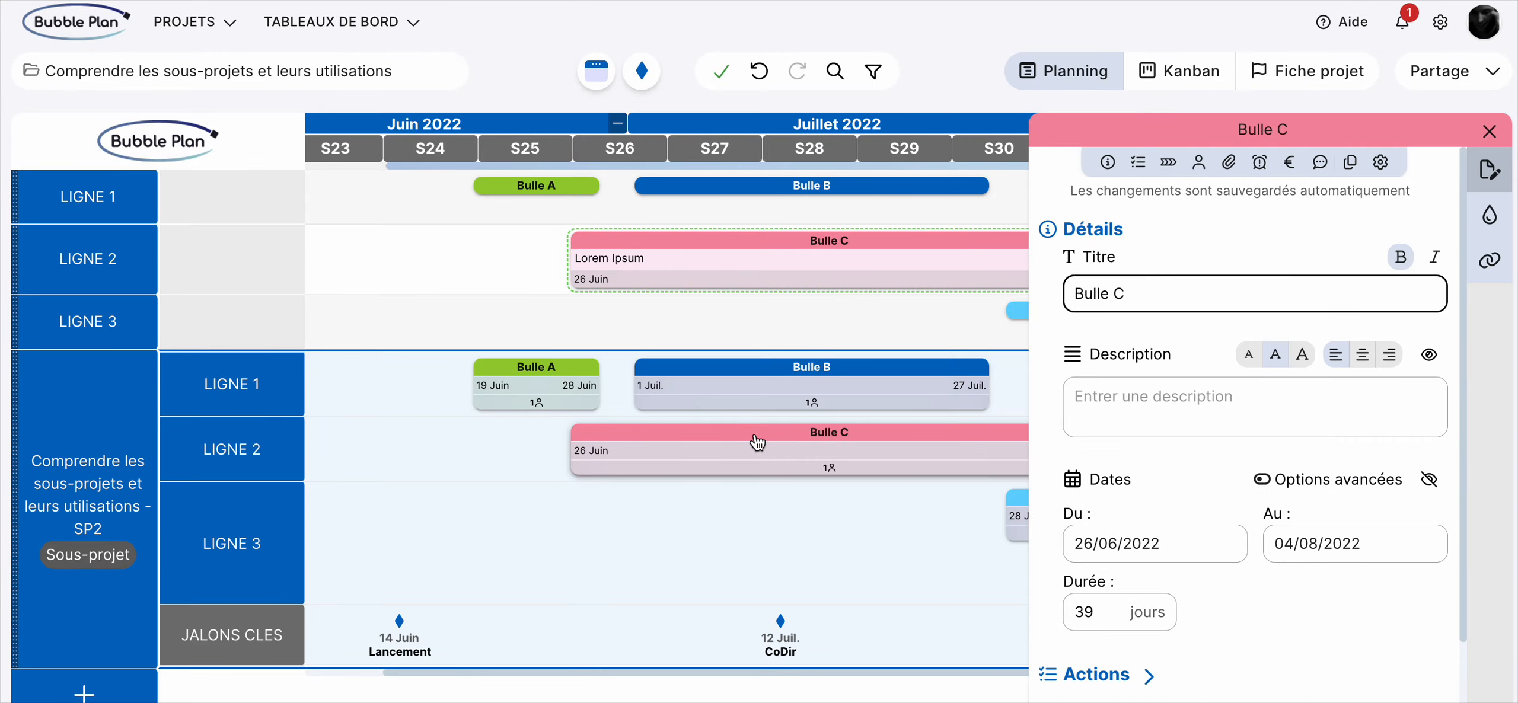
left_click(1152, 404)
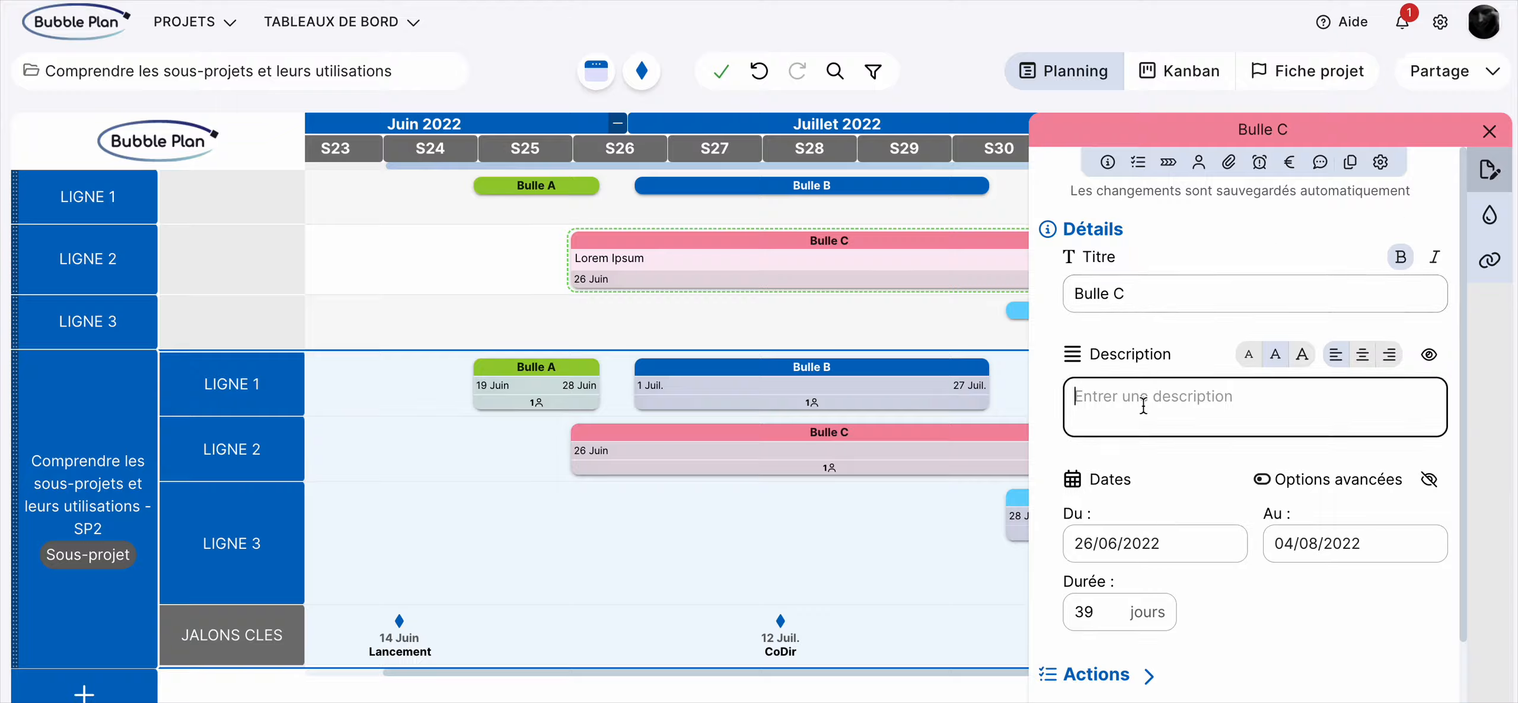
type("Lorem Ipsum")
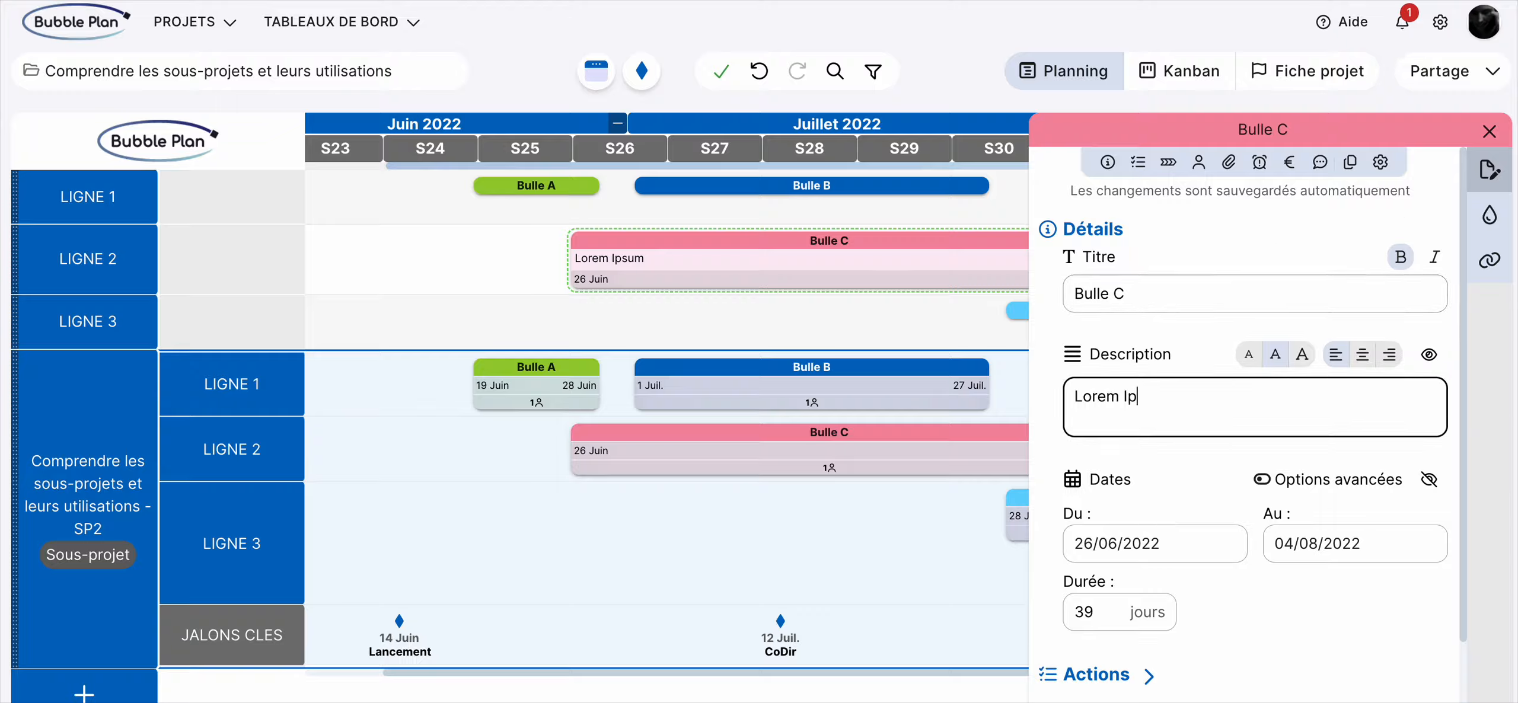
left_click(1491, 131)
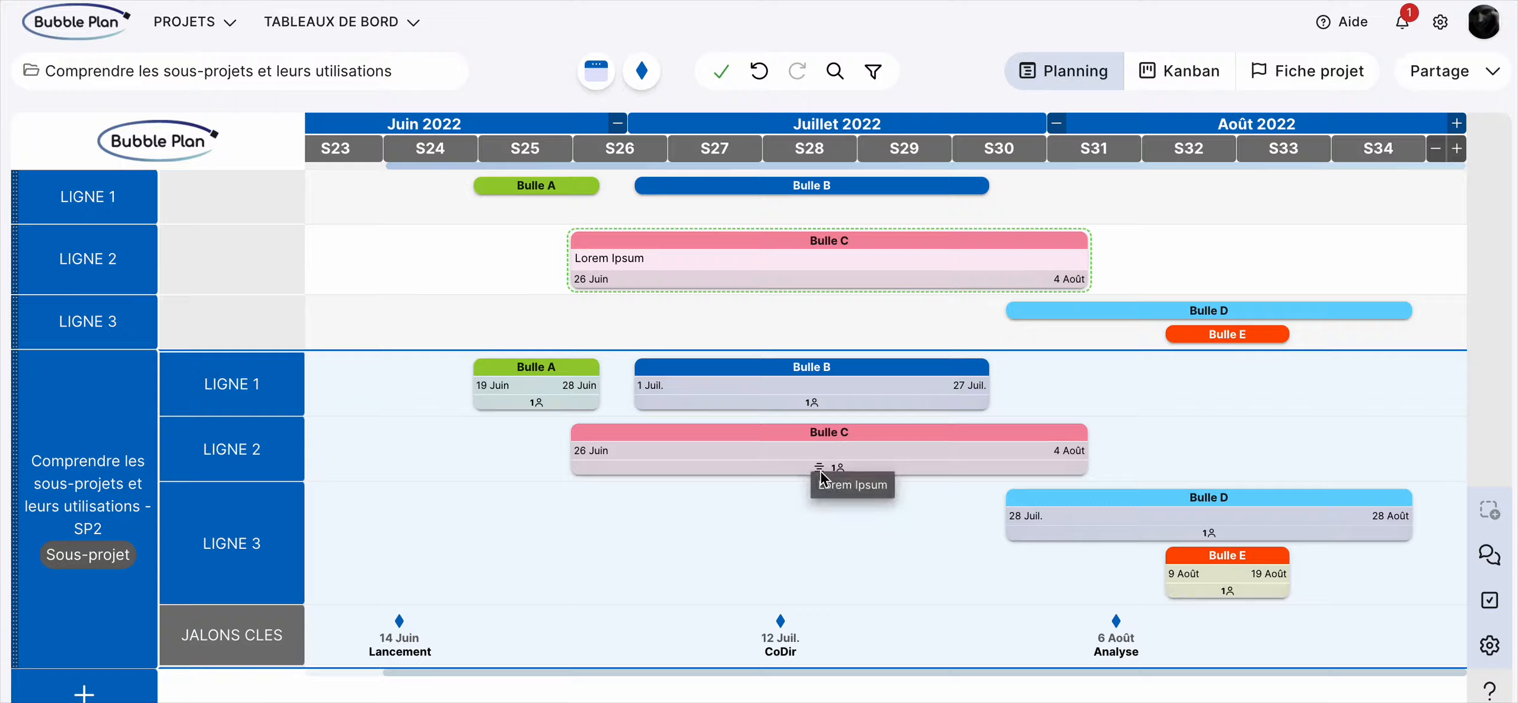
mouse_move(842, 473)
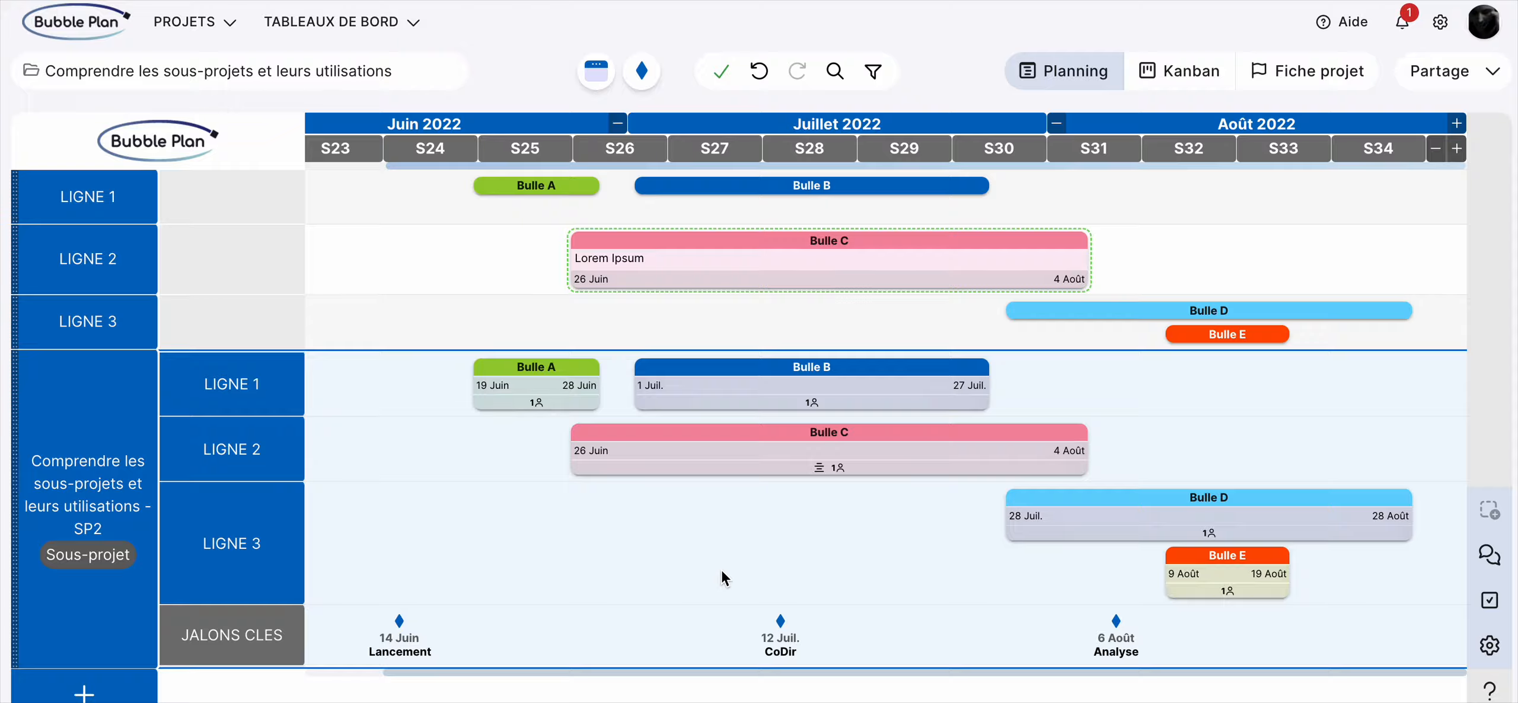
Compare the detail forms of the main project's Bulle D and the sub-project's Bulle C
mouse_move(924, 268)
left_click(1185, 309)
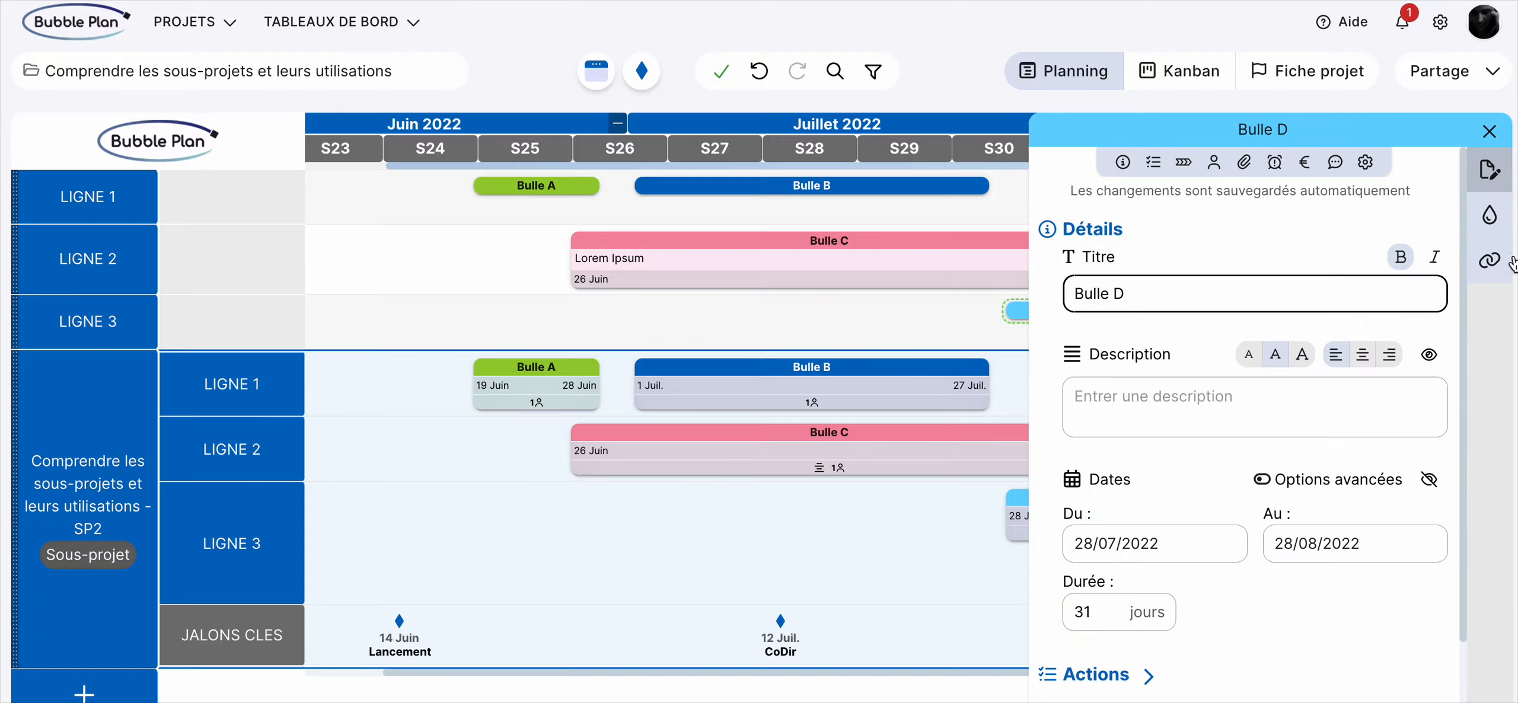
left_click(1492, 132)
left_click(1057, 437)
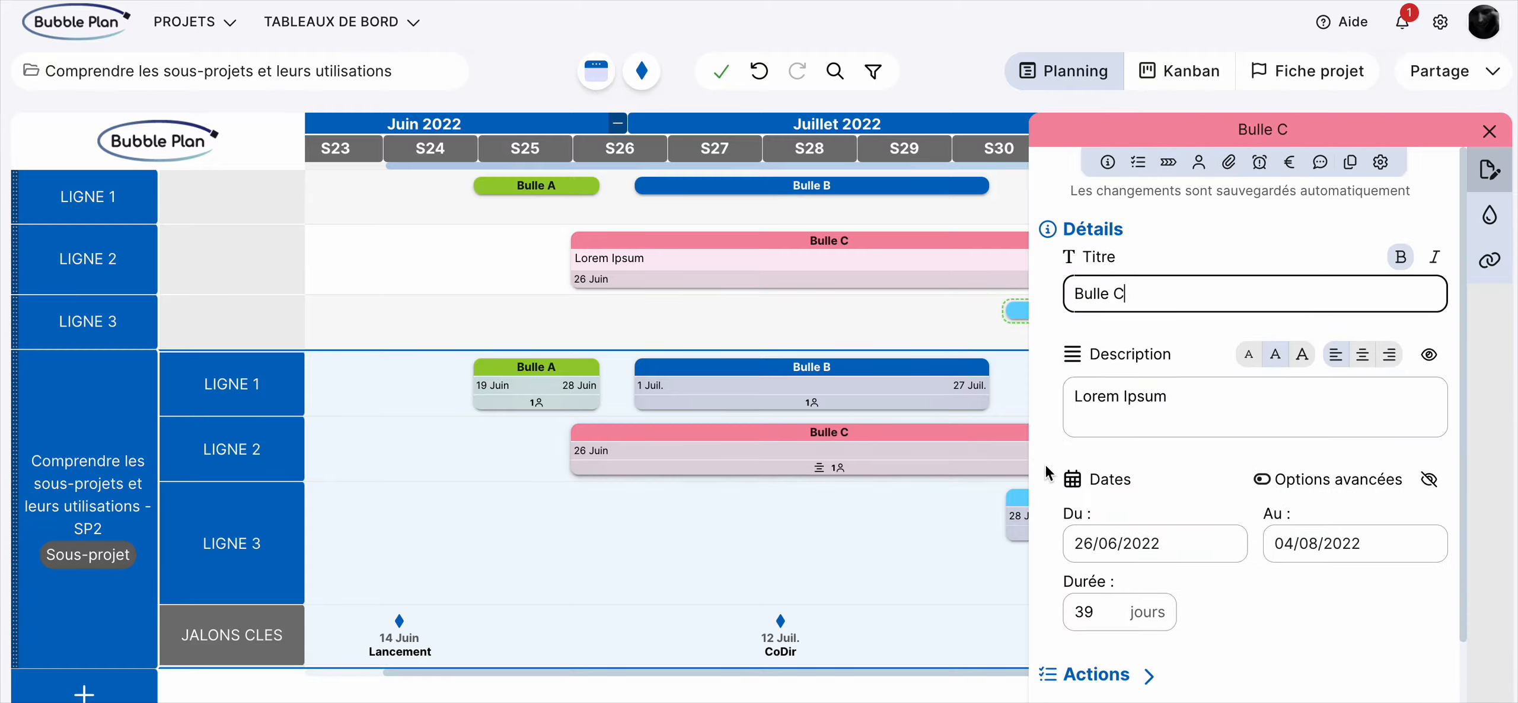
left_click(1489, 131)
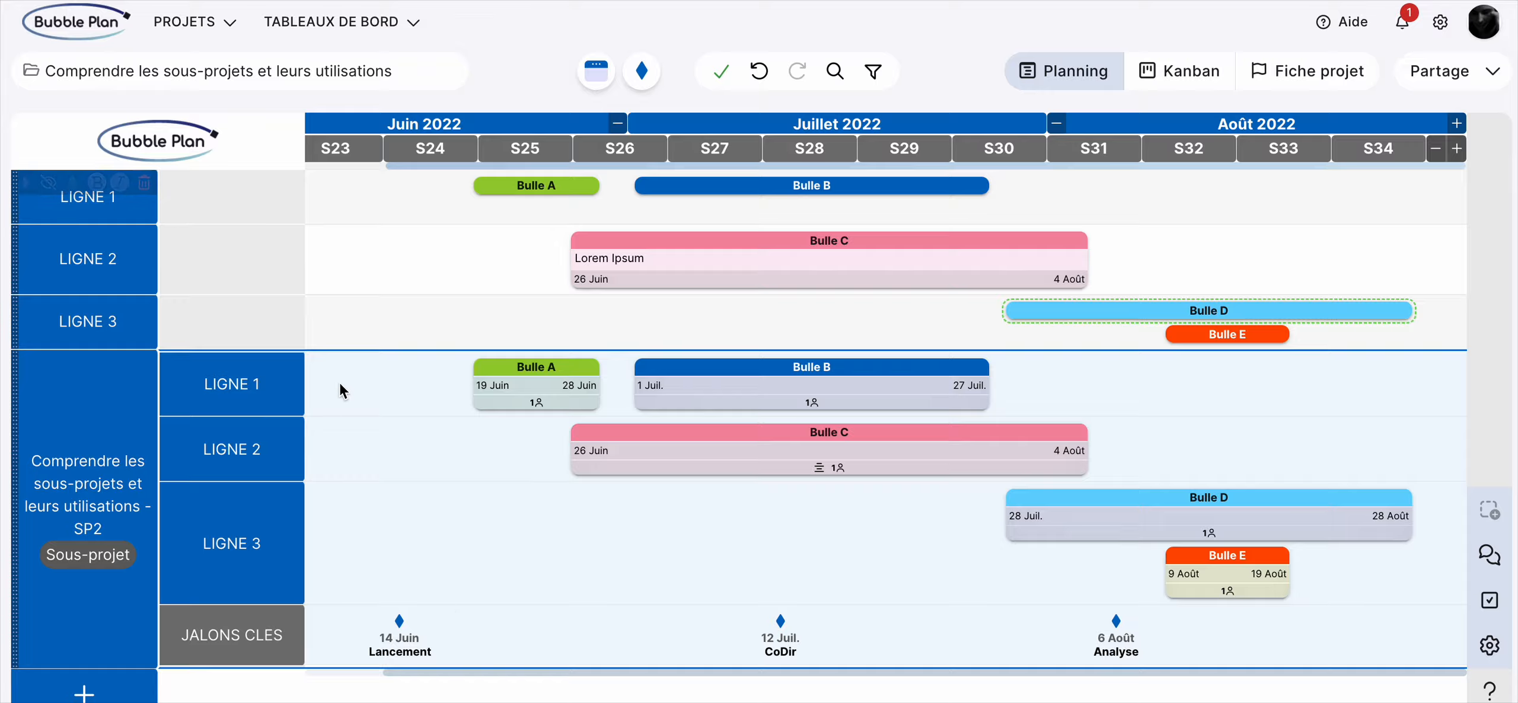
Delete LIGNE 1, LIGNE 2 and LIGNE 3 from the main project, keeping the SP2 sub-project
left_click(138, 179)
left_click(294, 261)
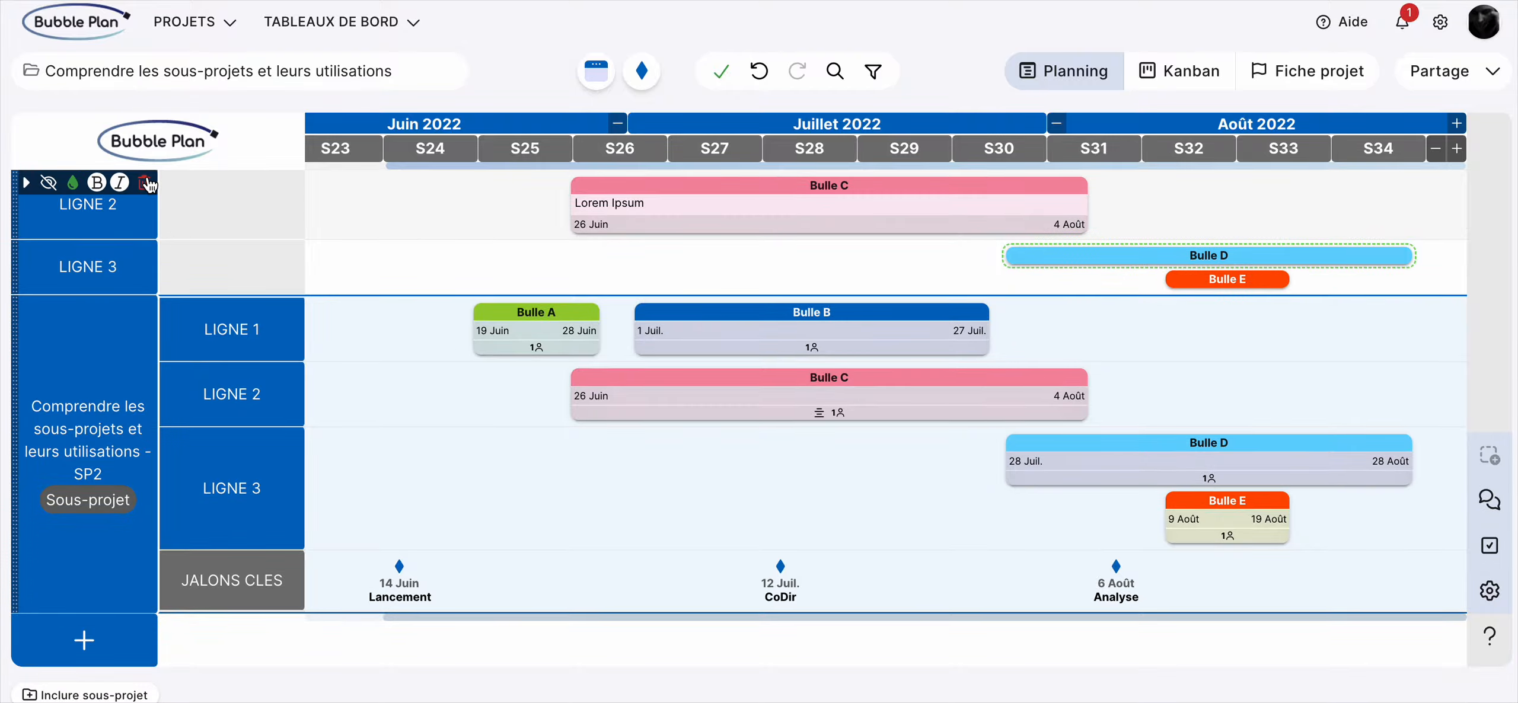
left_click(138, 179)
left_click(320, 254)
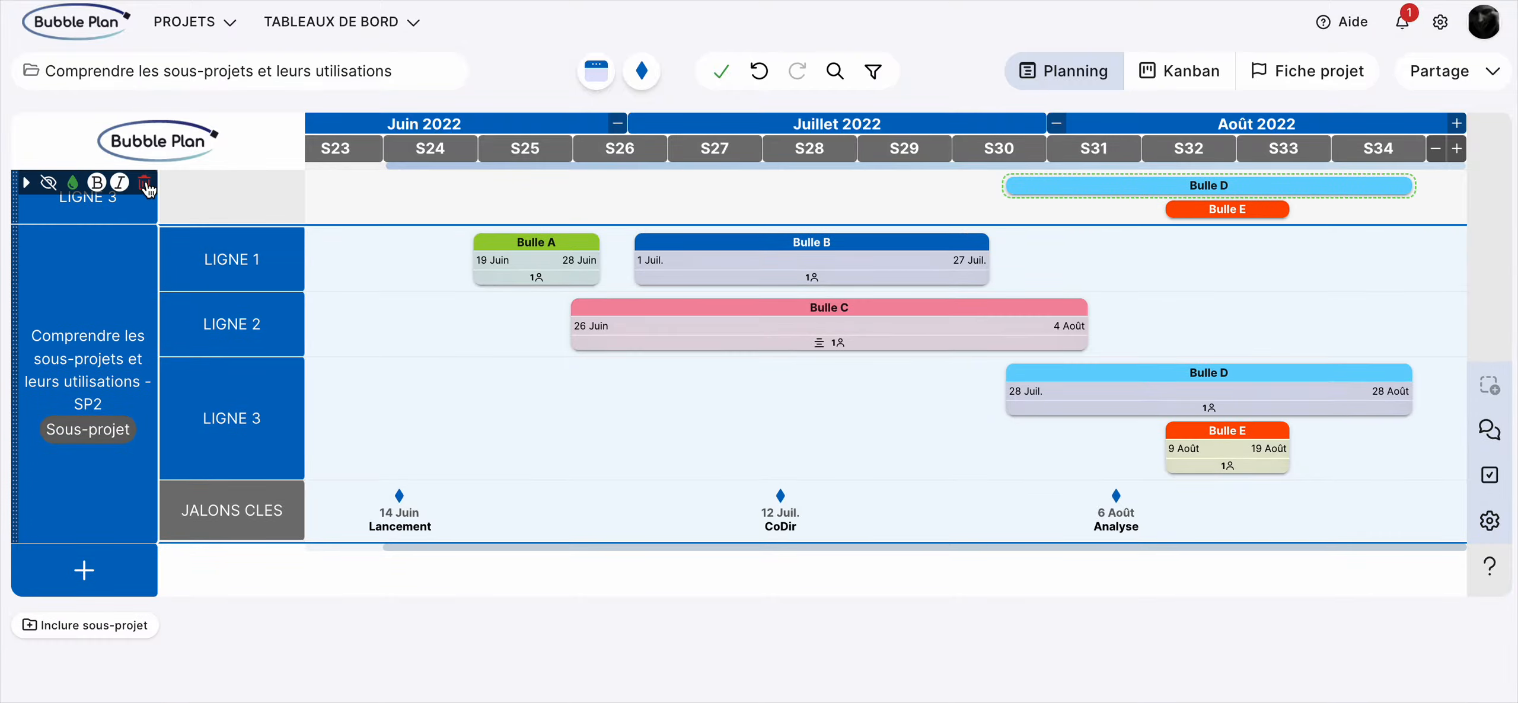
left_click(144, 185)
left_click(306, 267)
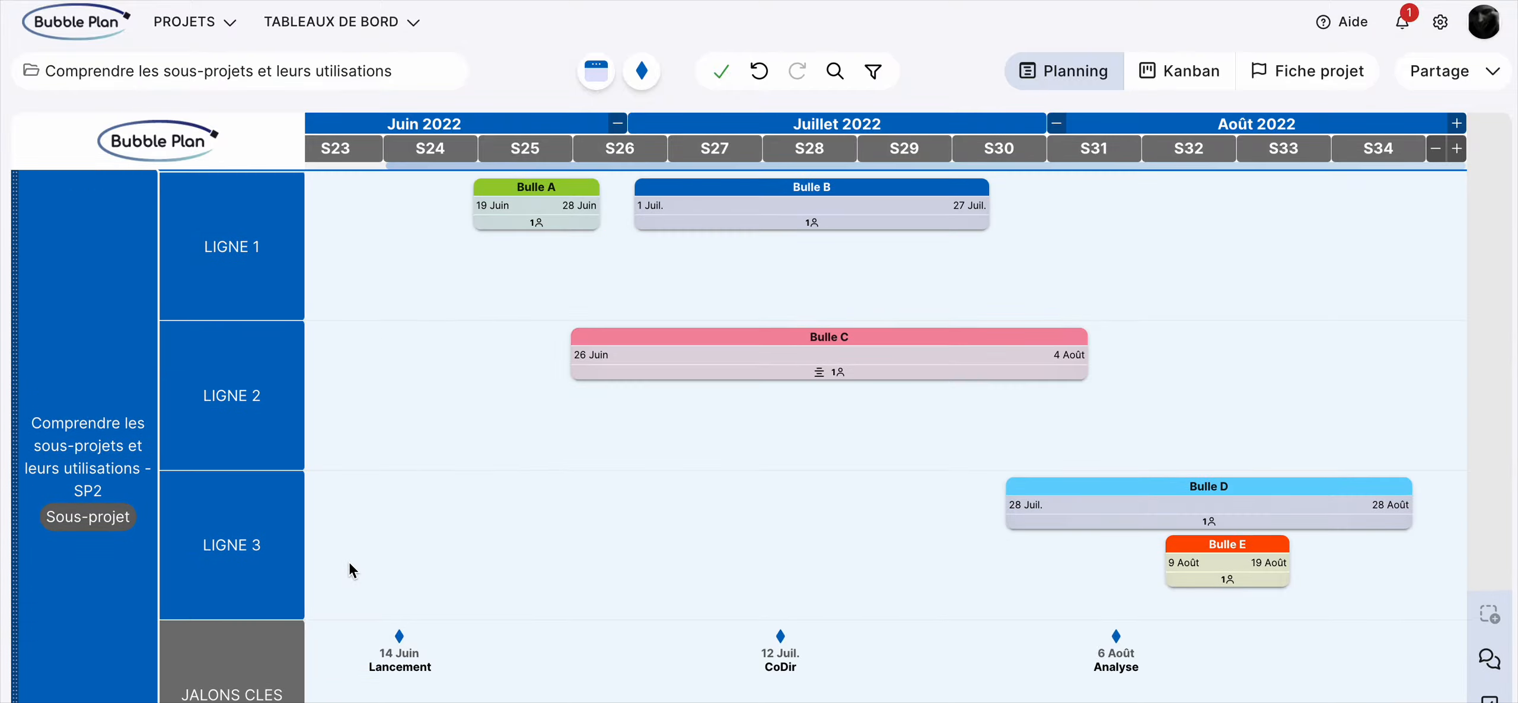
Include "Comprendre les sous-projets et leurs utilisations - SP2" a second time as a sub-project with all its lines
scroll(320, 592, "down", 1)
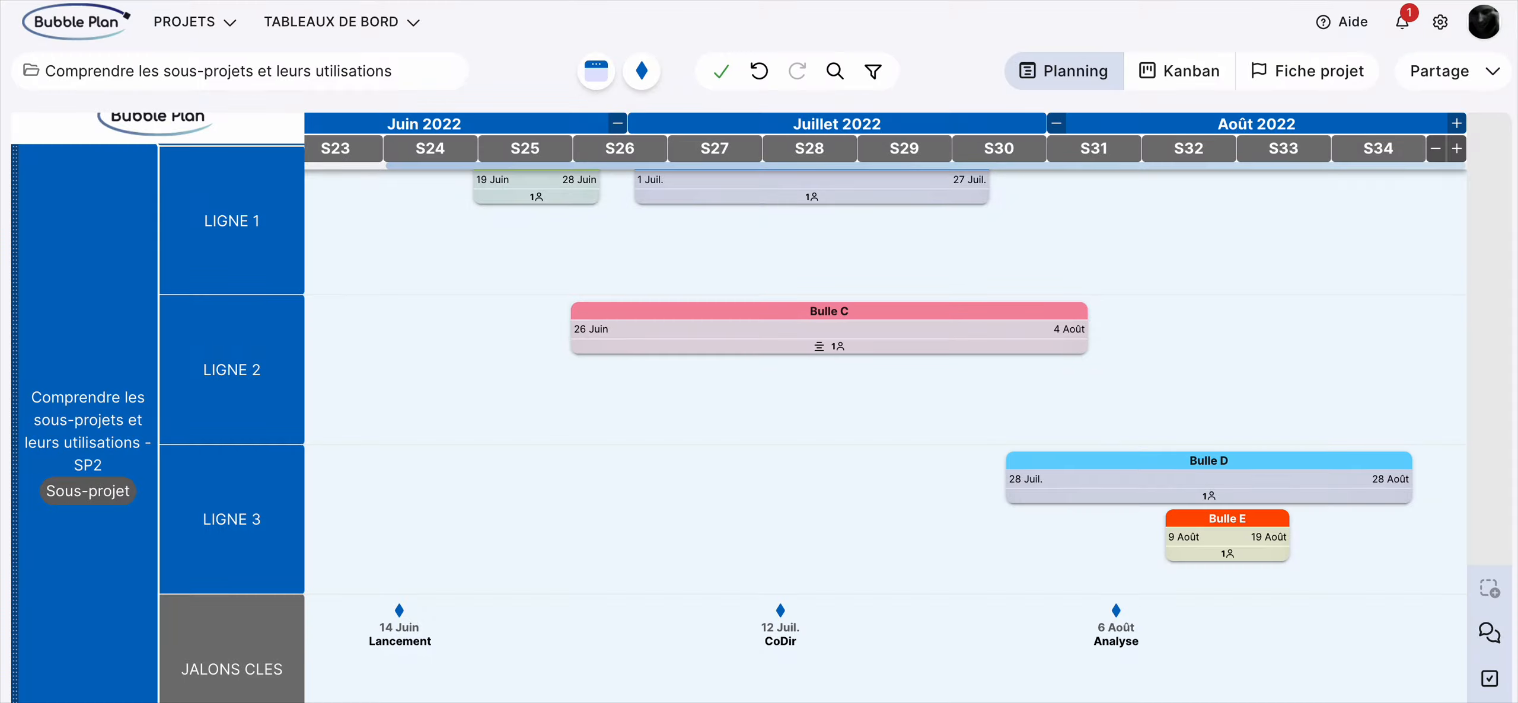
left_click(266, 699)
left_click(667, 371)
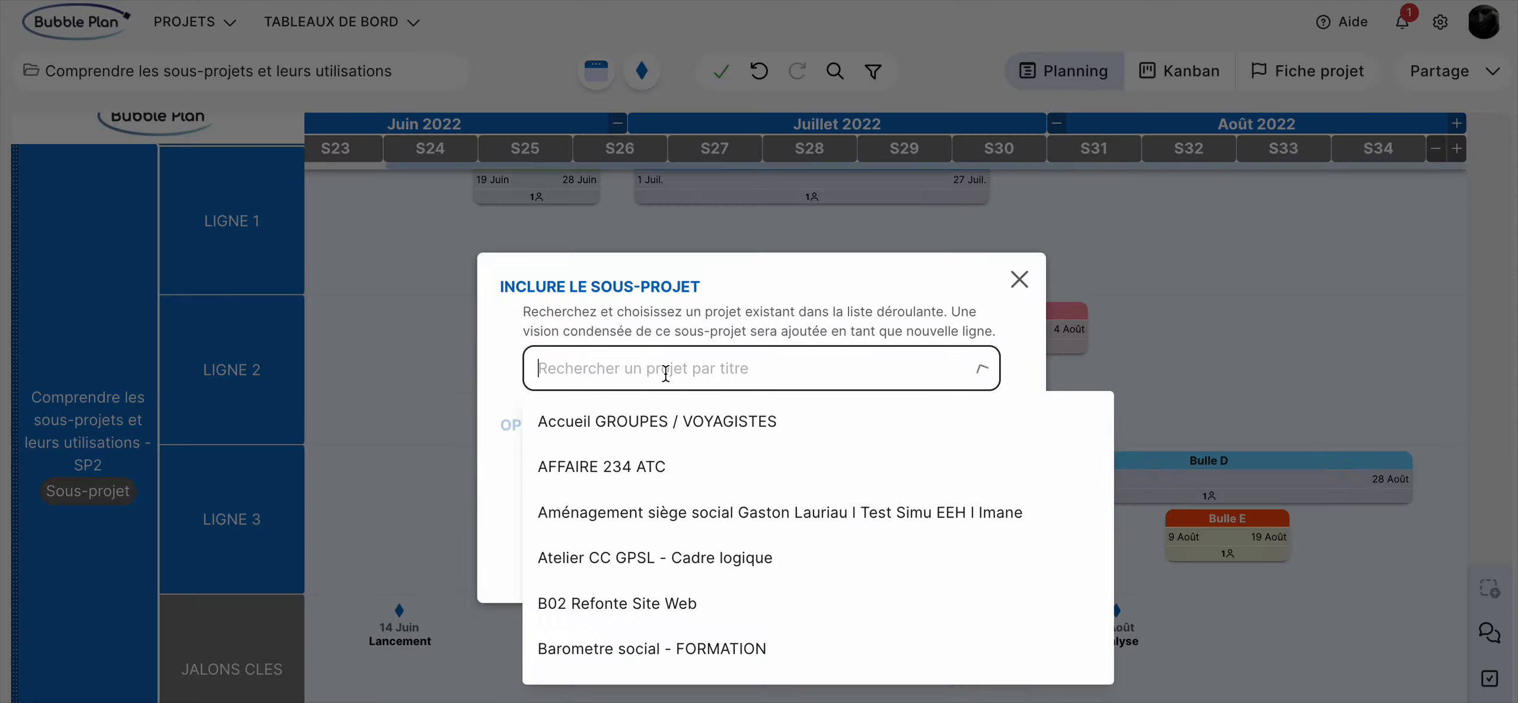
type("SP")
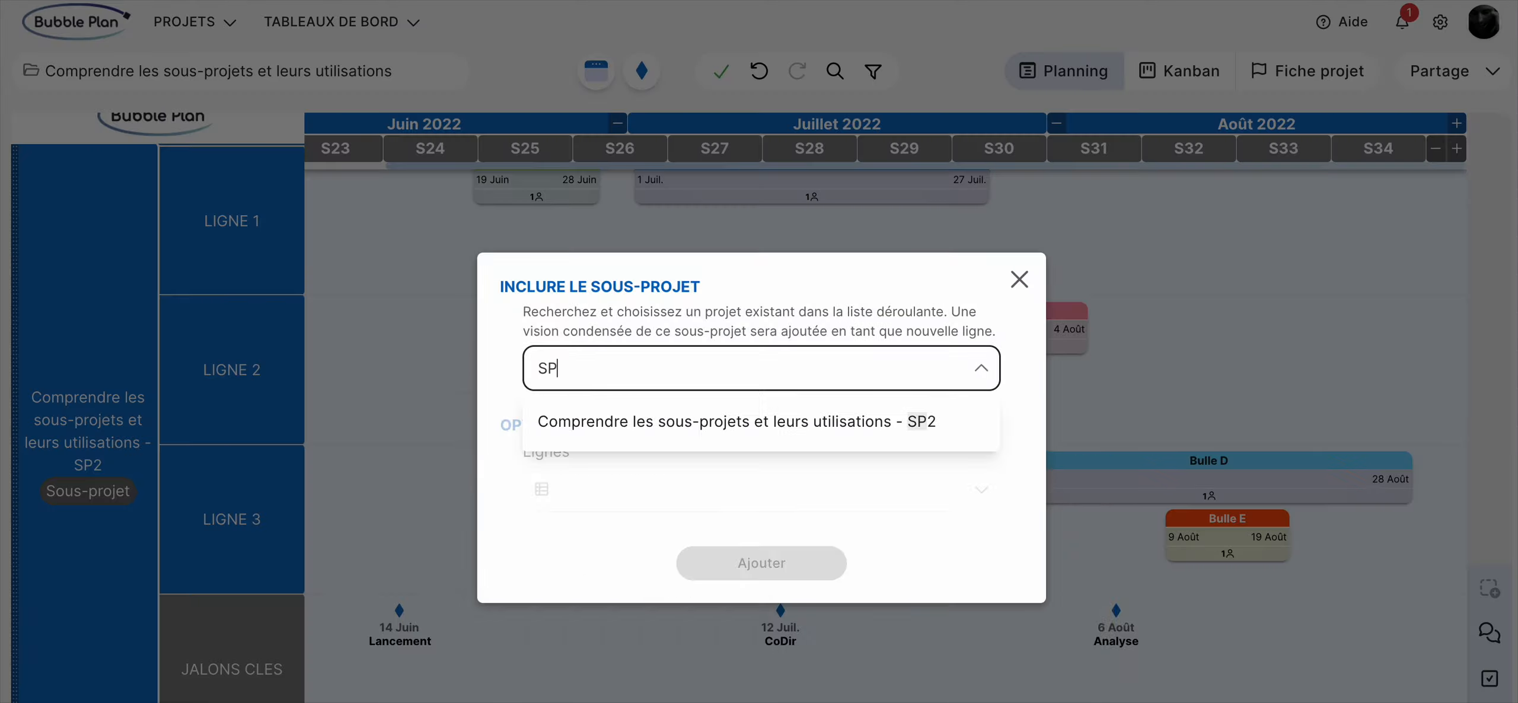
left_click(809, 425)
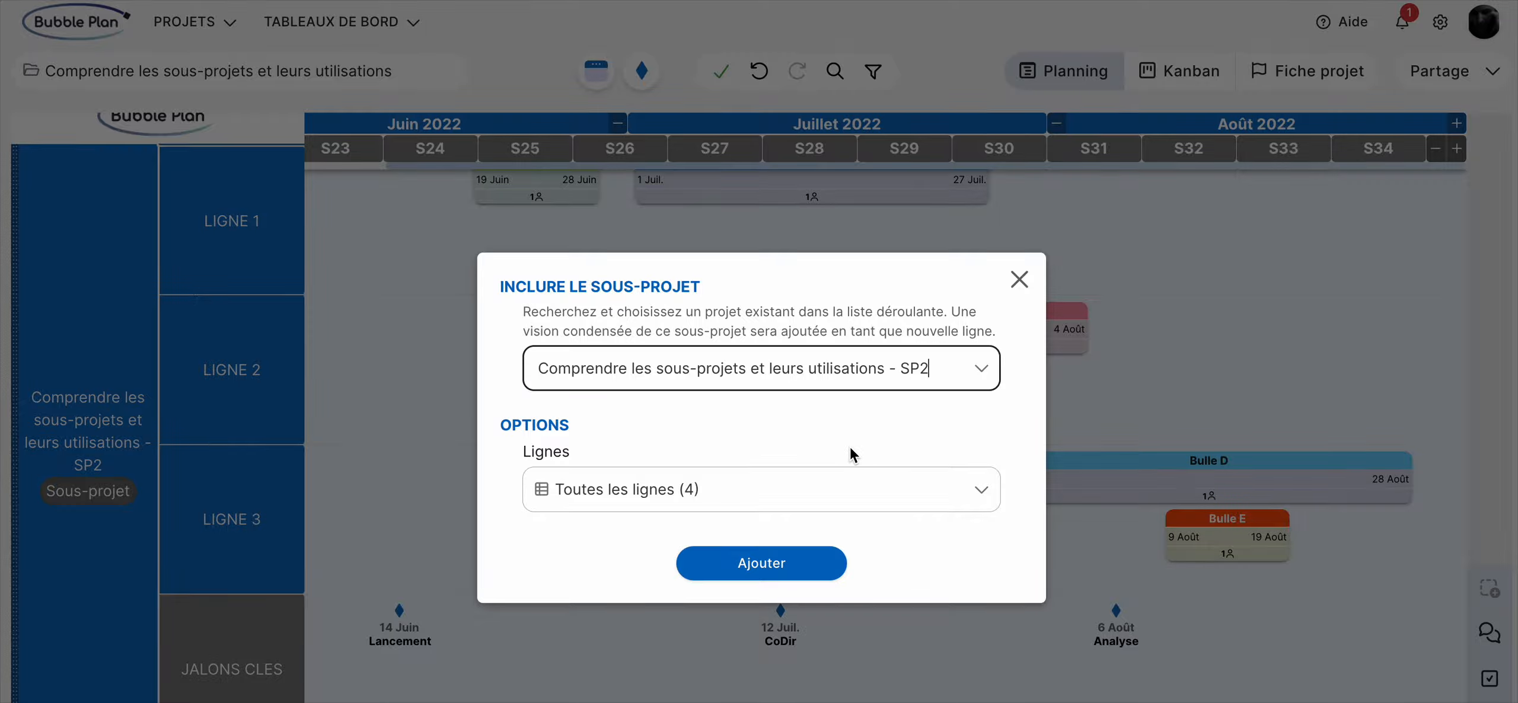
left_click(757, 561)
scroll(768, 402, "down", 1)
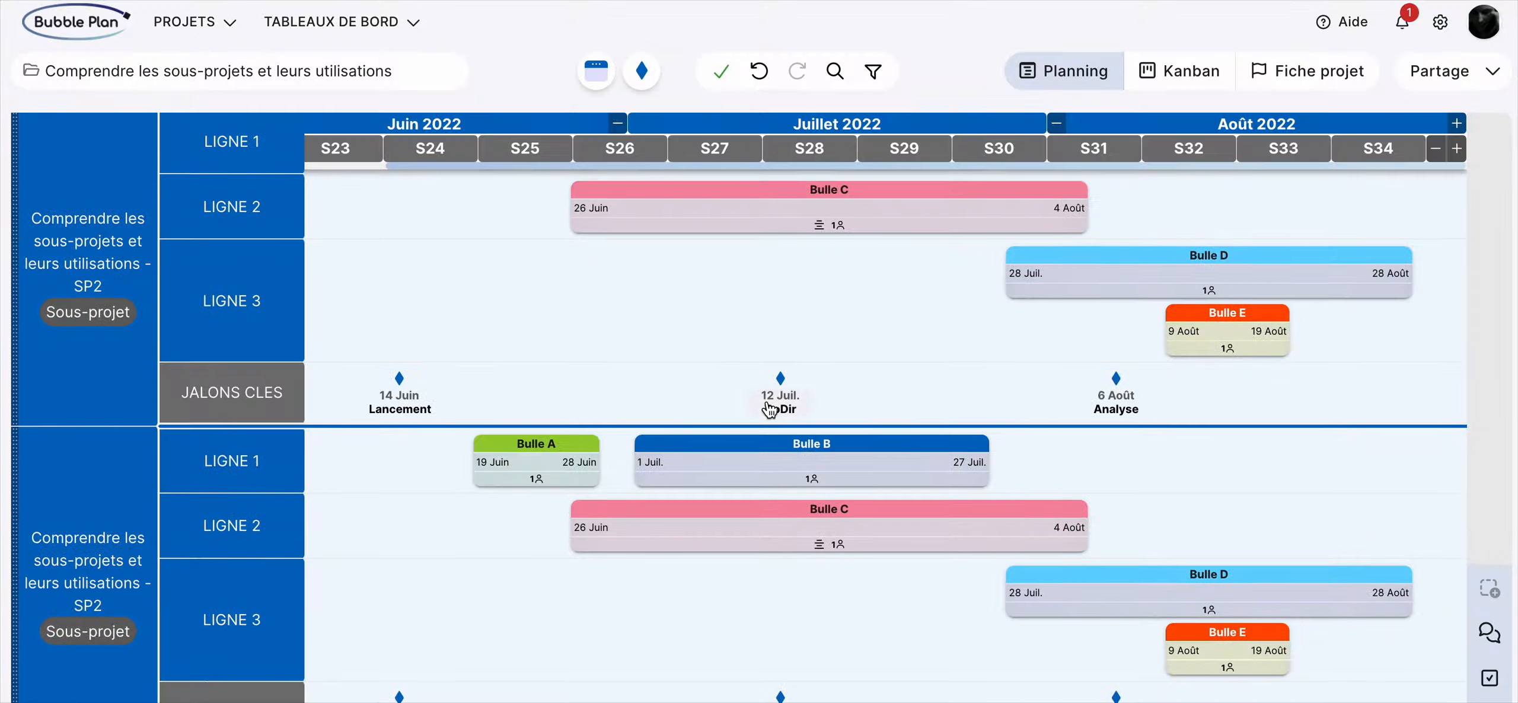
scroll(767, 402, "up", 2)
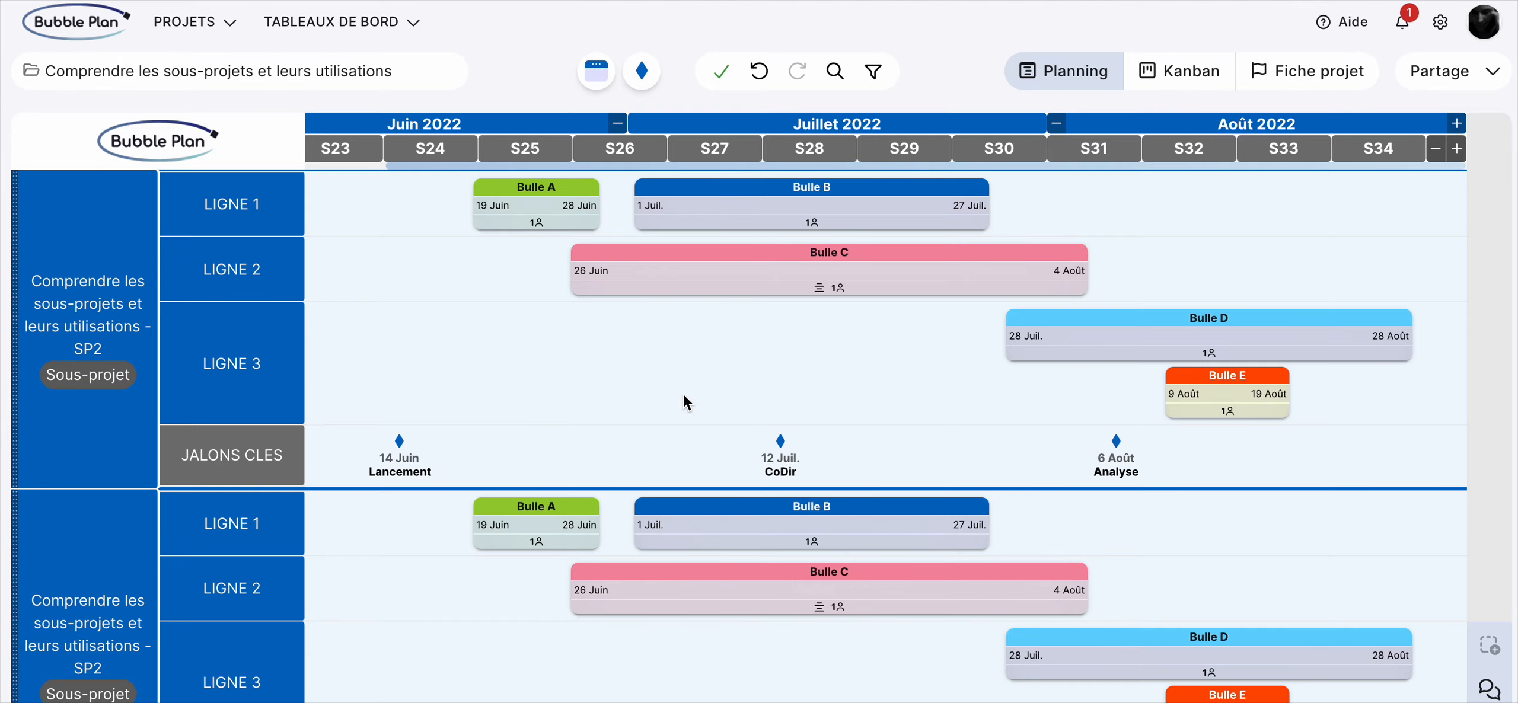
Hide LIGNE 2, LIGNE 3 and JALONS CLES in the first SP2 sub-project, keeping only LIGNE 1 displayed
scroll(589, 389, "down", 1)
scroll(374, 465, "up", 1)
left_click(299, 186)
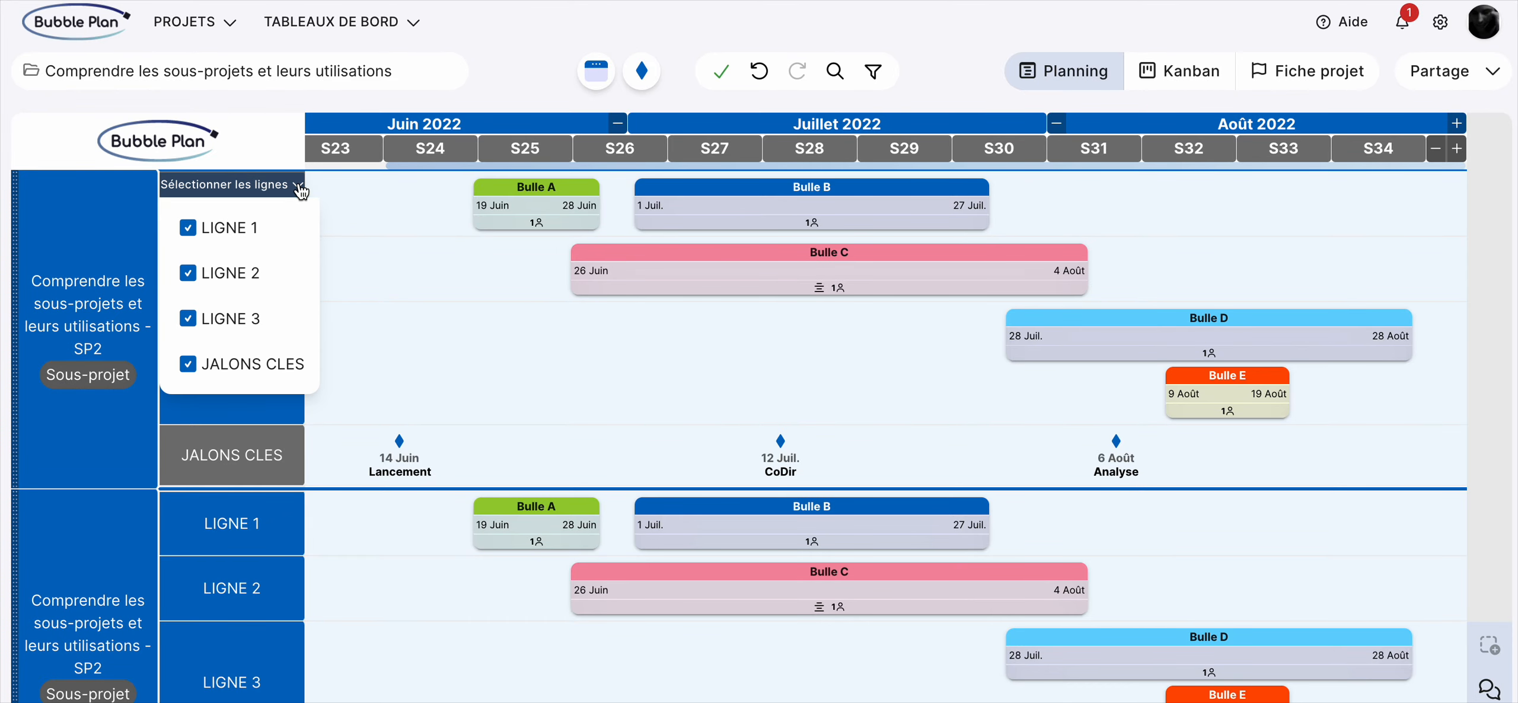
left_click(187, 273)
left_click(188, 318)
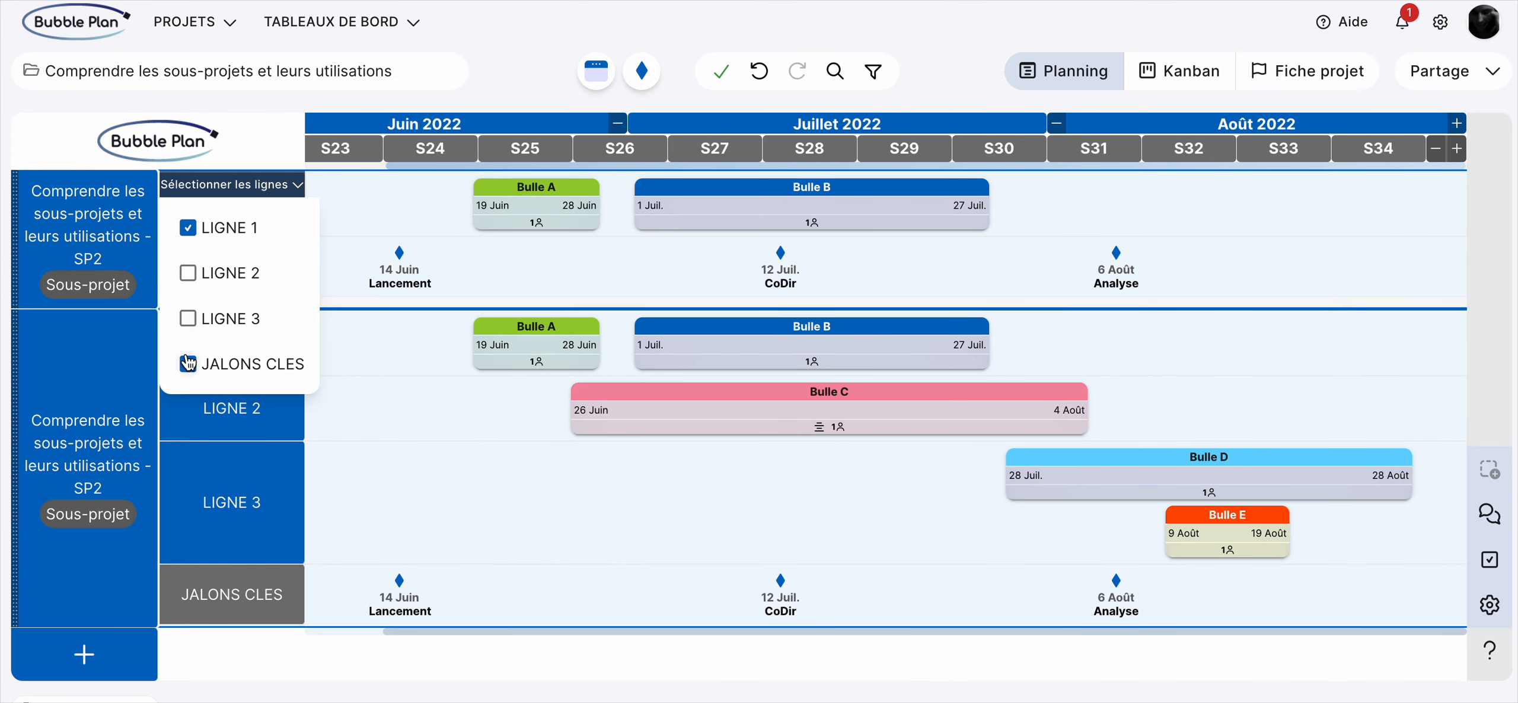
left_click(187, 364)
left_click(383, 368)
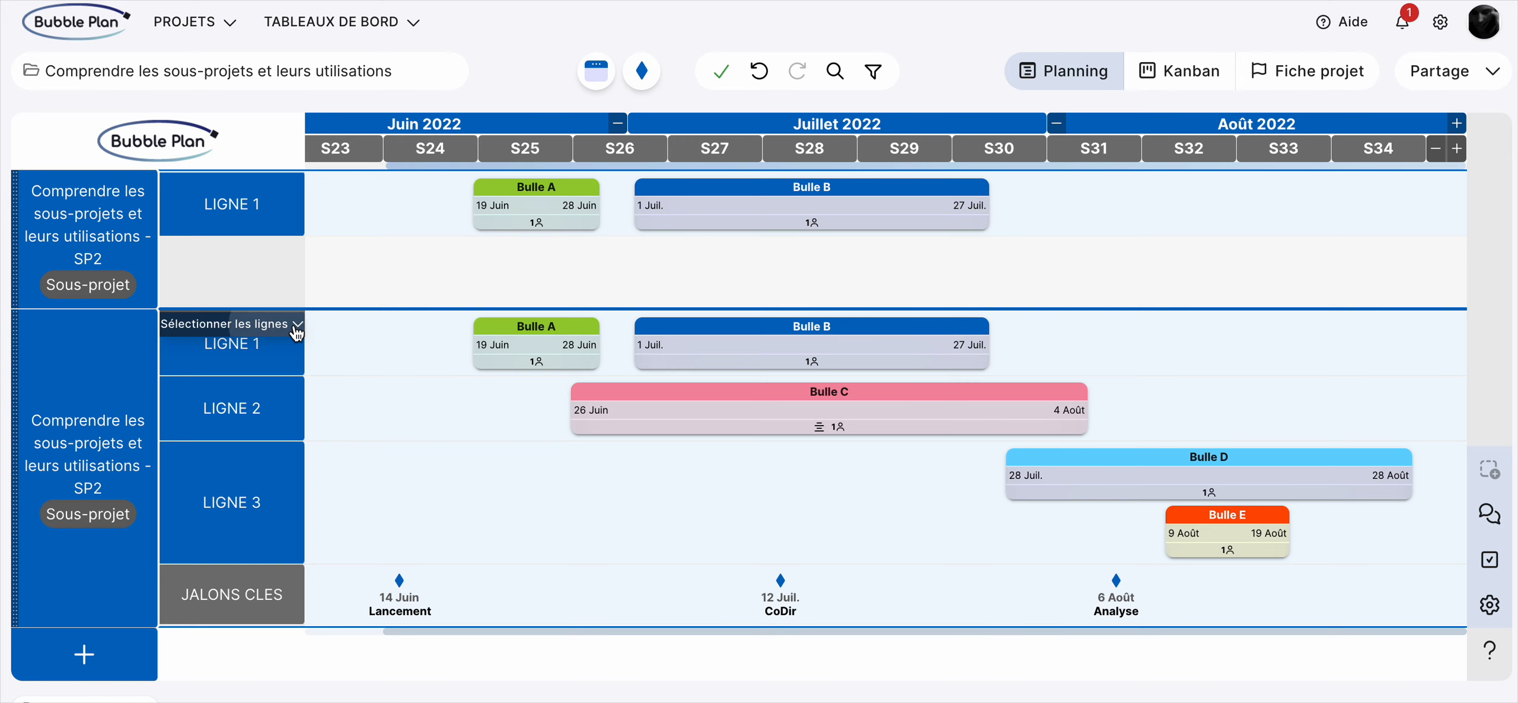
Hide LIGNE 2, LIGNE 3 and JALONS CLES in the second SP2 sub-project, keeping only LIGNE 1 displayed
left_click(299, 323)
left_click(188, 412)
left_click(188, 458)
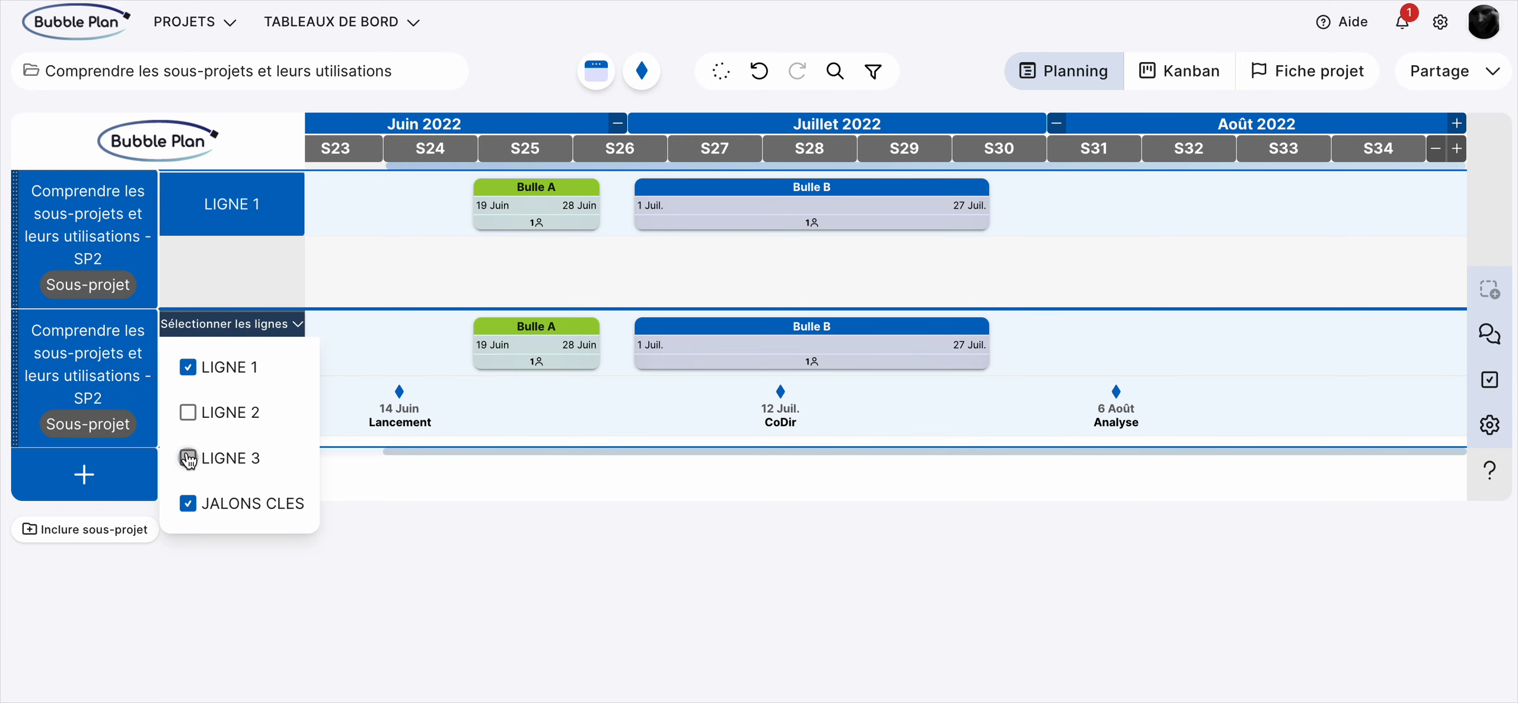
left_click(188, 503)
left_click(1077, 295)
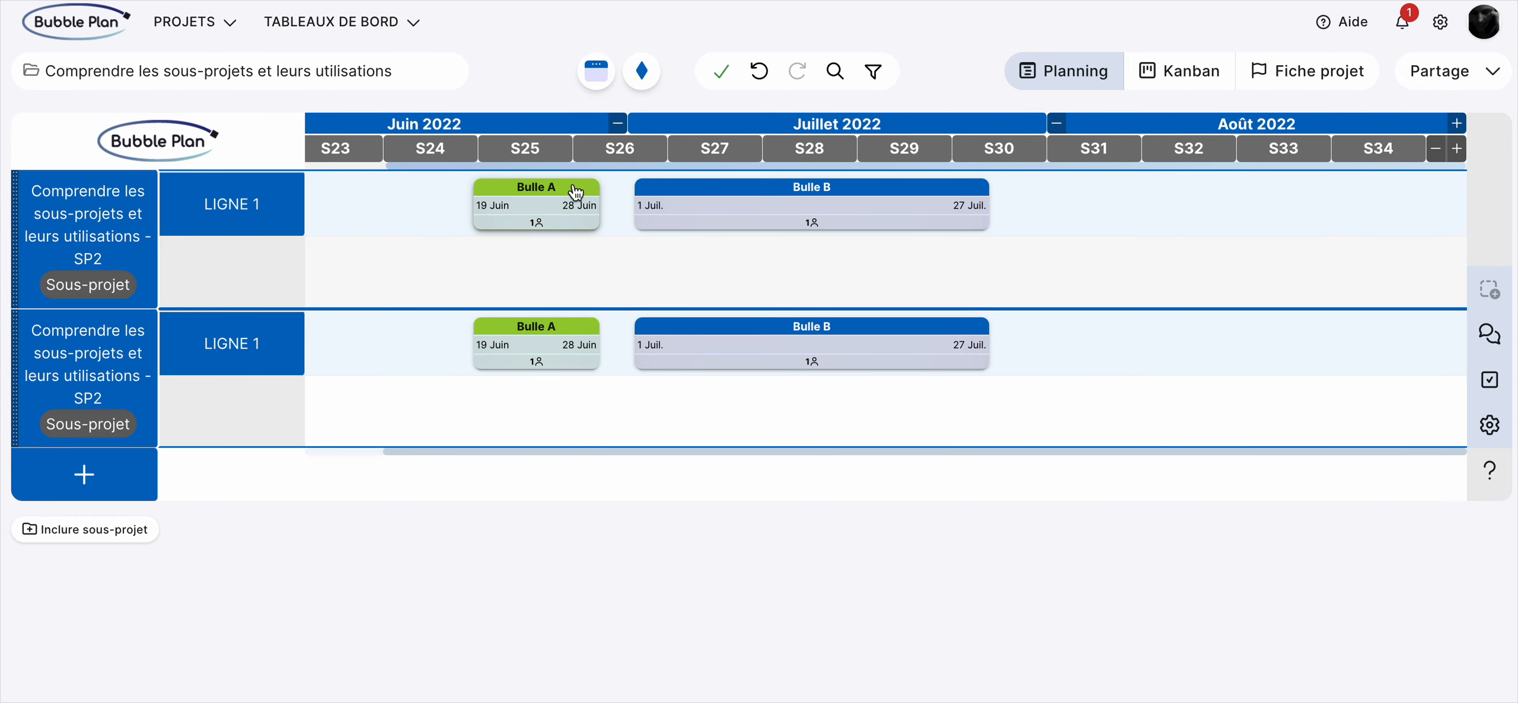
View the detail forms of Bulle A in the first SP2 sub-project and Bulle B in the second
left_click(600, 190)
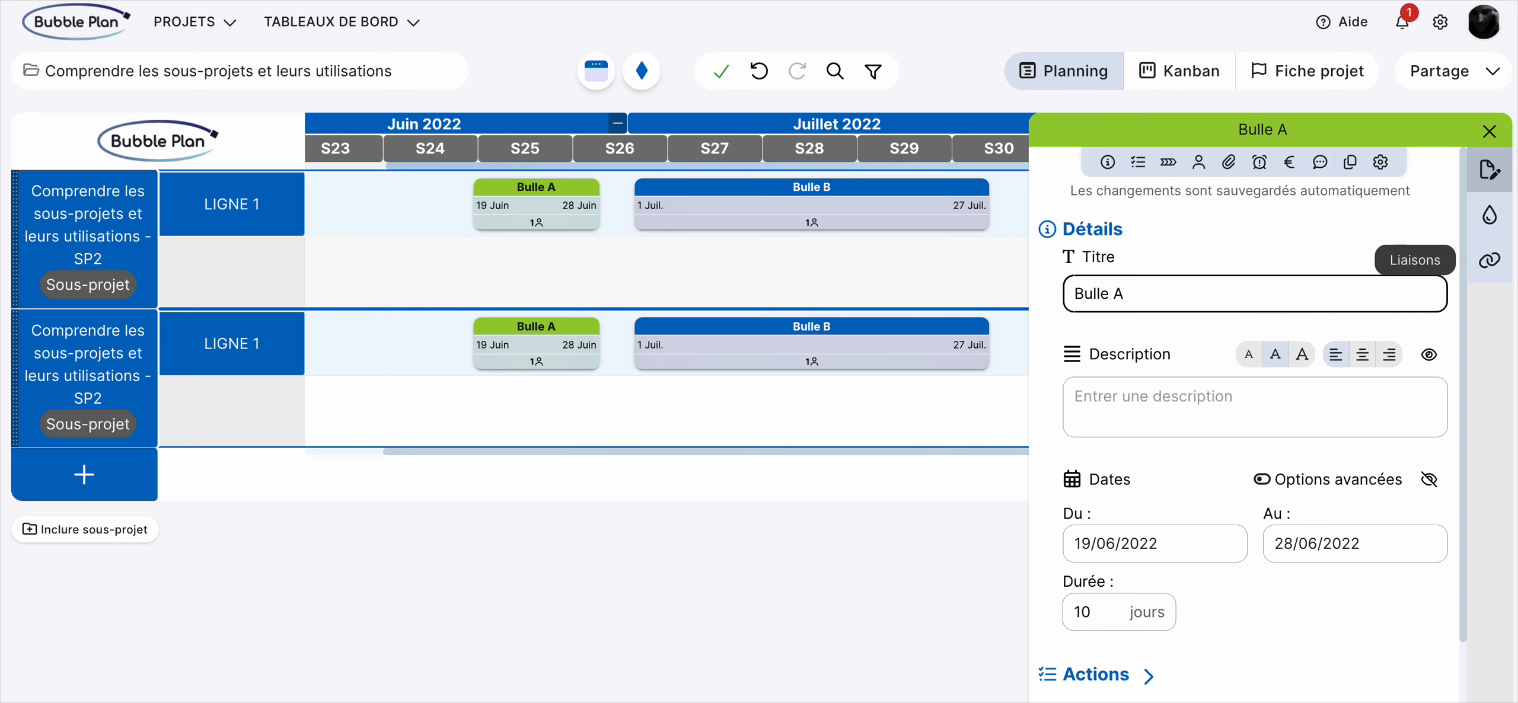
left_click(1490, 131)
left_click(871, 333)
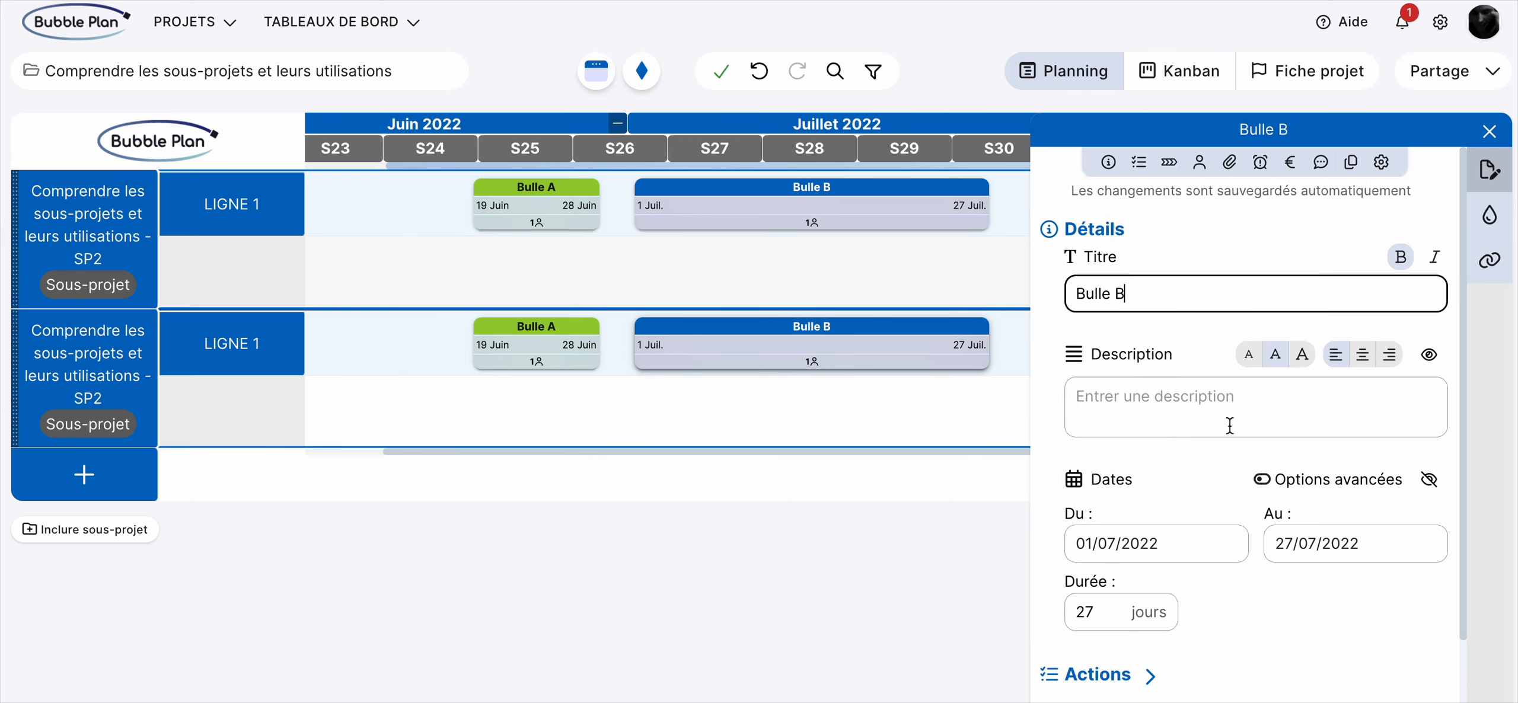
left_click(1492, 132)
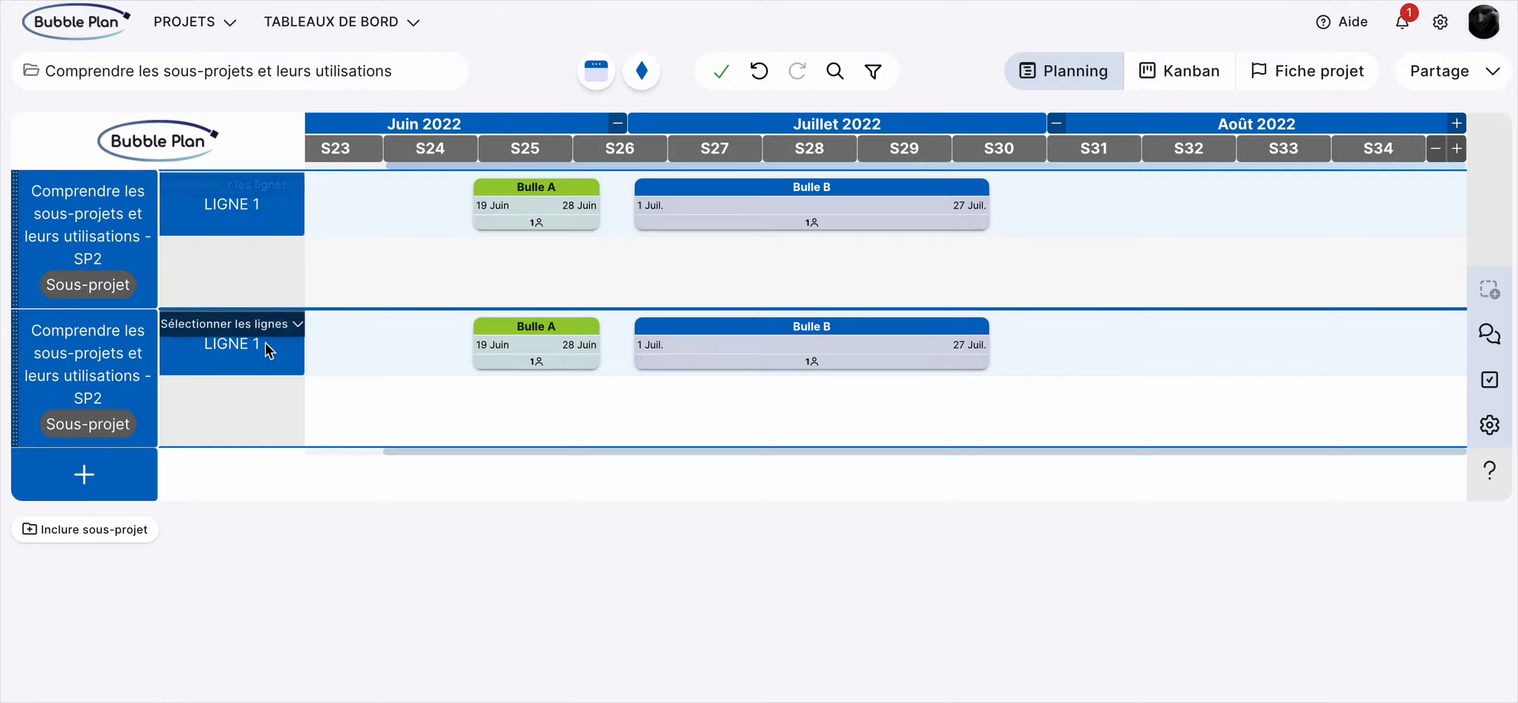
Display LIGNE 2, LIGNE 3 and JALONS CLES again in the first SP2 sub-project
mouse_move(285, 352)
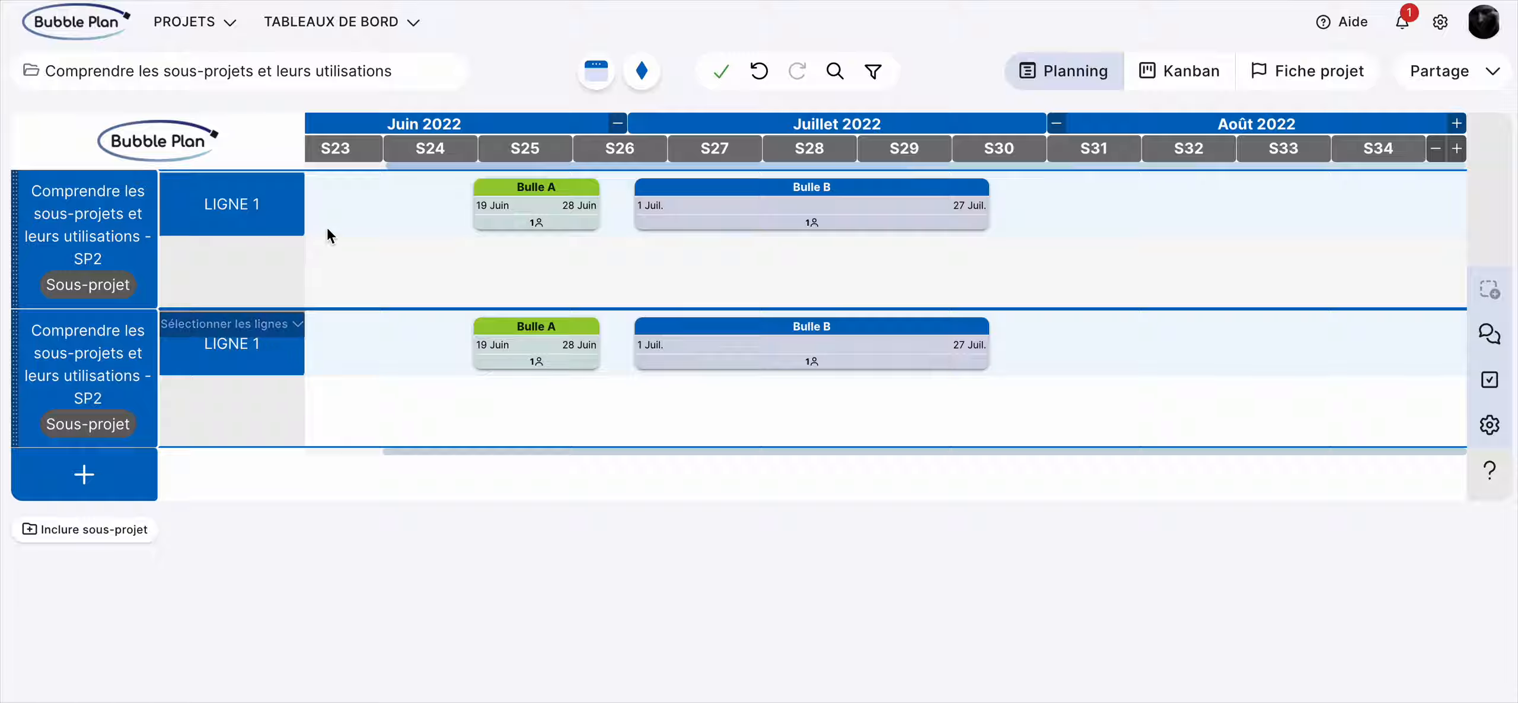
left_click(294, 184)
left_click(237, 274)
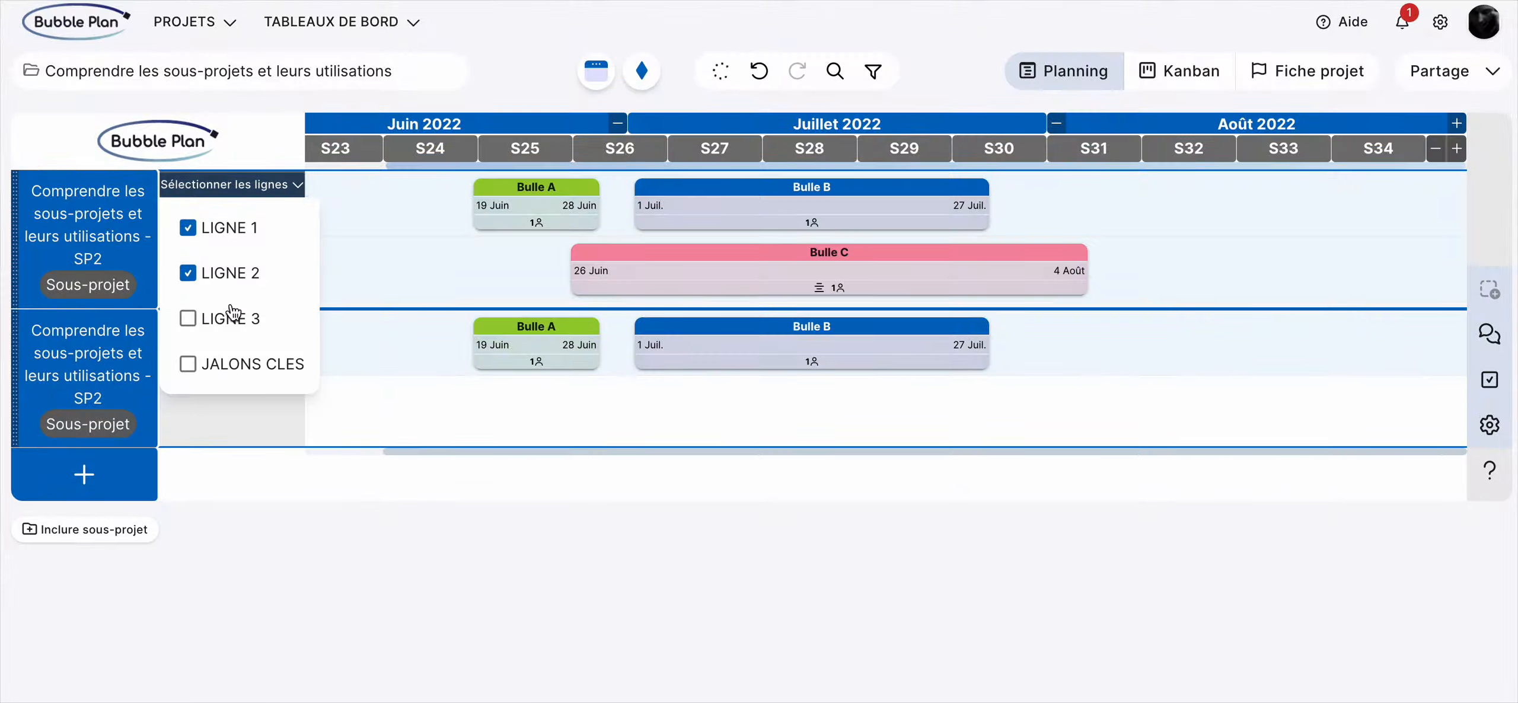
left_click(227, 321)
left_click(220, 365)
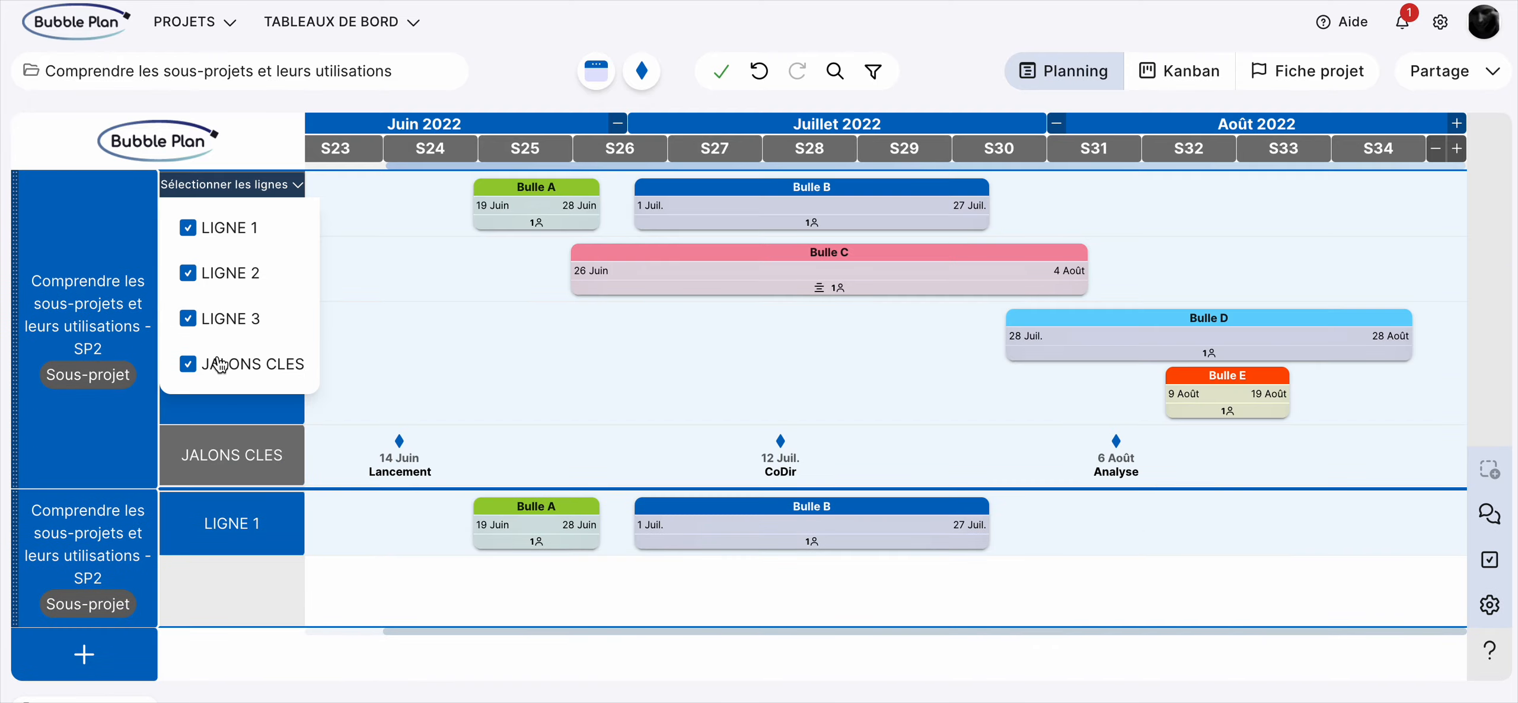
Hide LIGNE 3, LIGNE 2 and LIGNE 1 in the first SP2 sub-project, keeping only JALONS CLES displayed
left_click(188, 320)
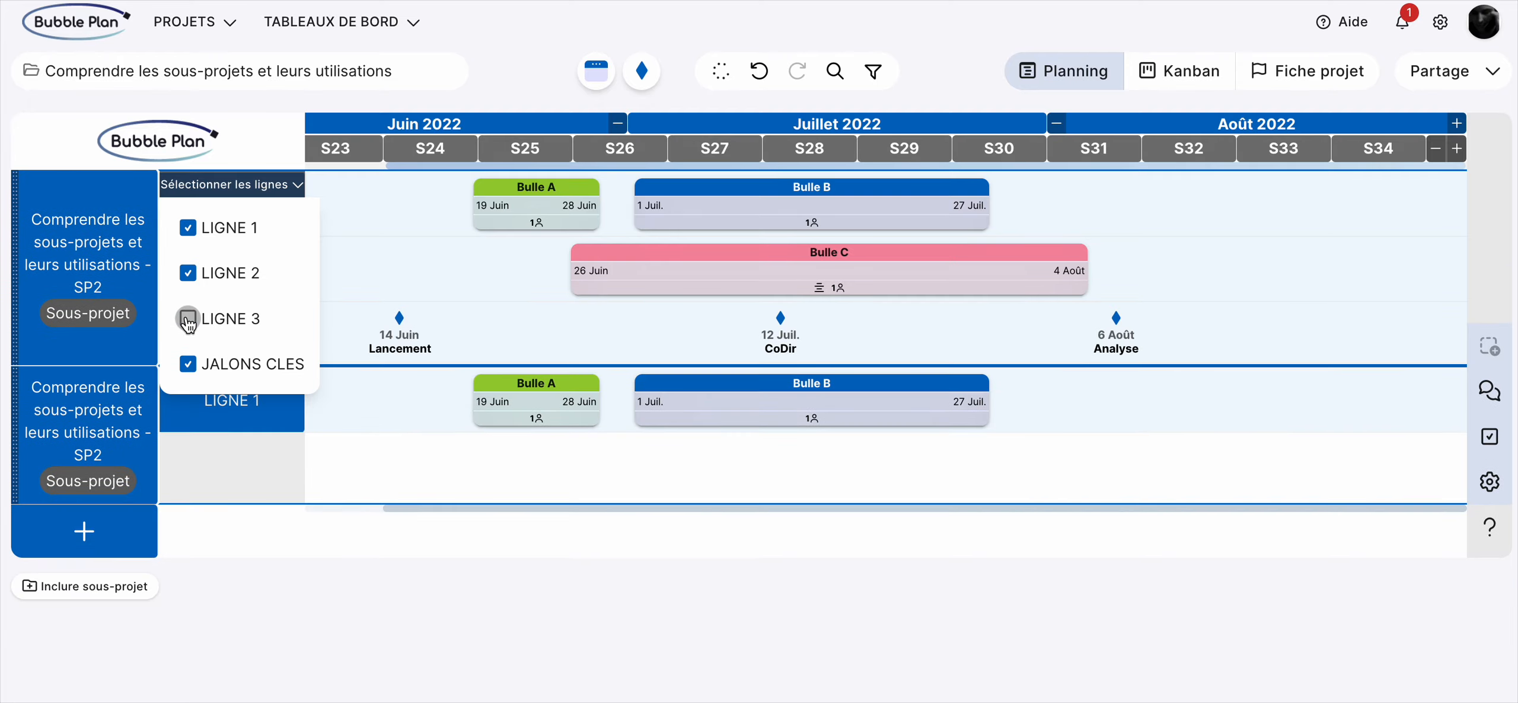
left_click(188, 273)
left_click(188, 228)
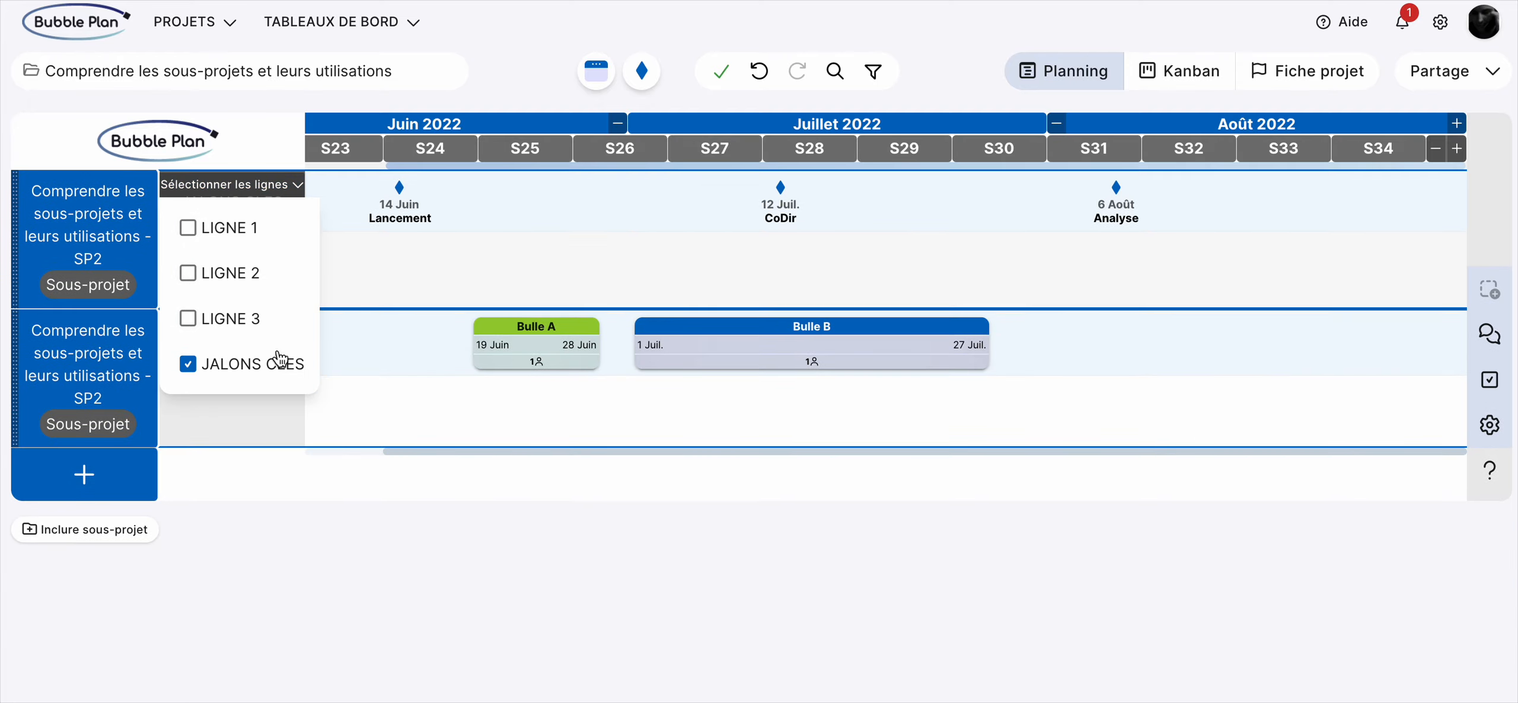
left_click(354, 275)
Display JALONS CLES and hide LIGNE 1 in the second SP2 sub-project
left_click(300, 325)
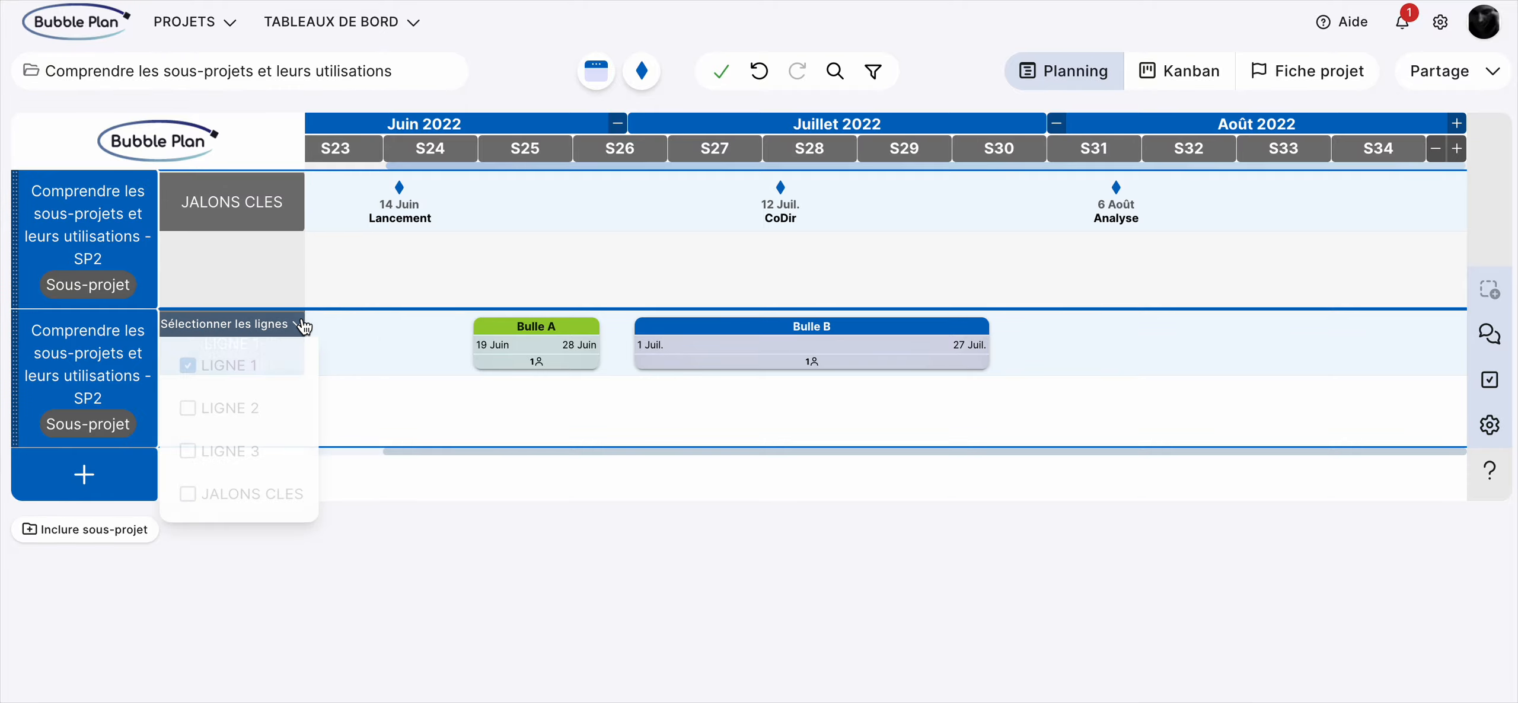
left_click(188, 503)
left_click(194, 375)
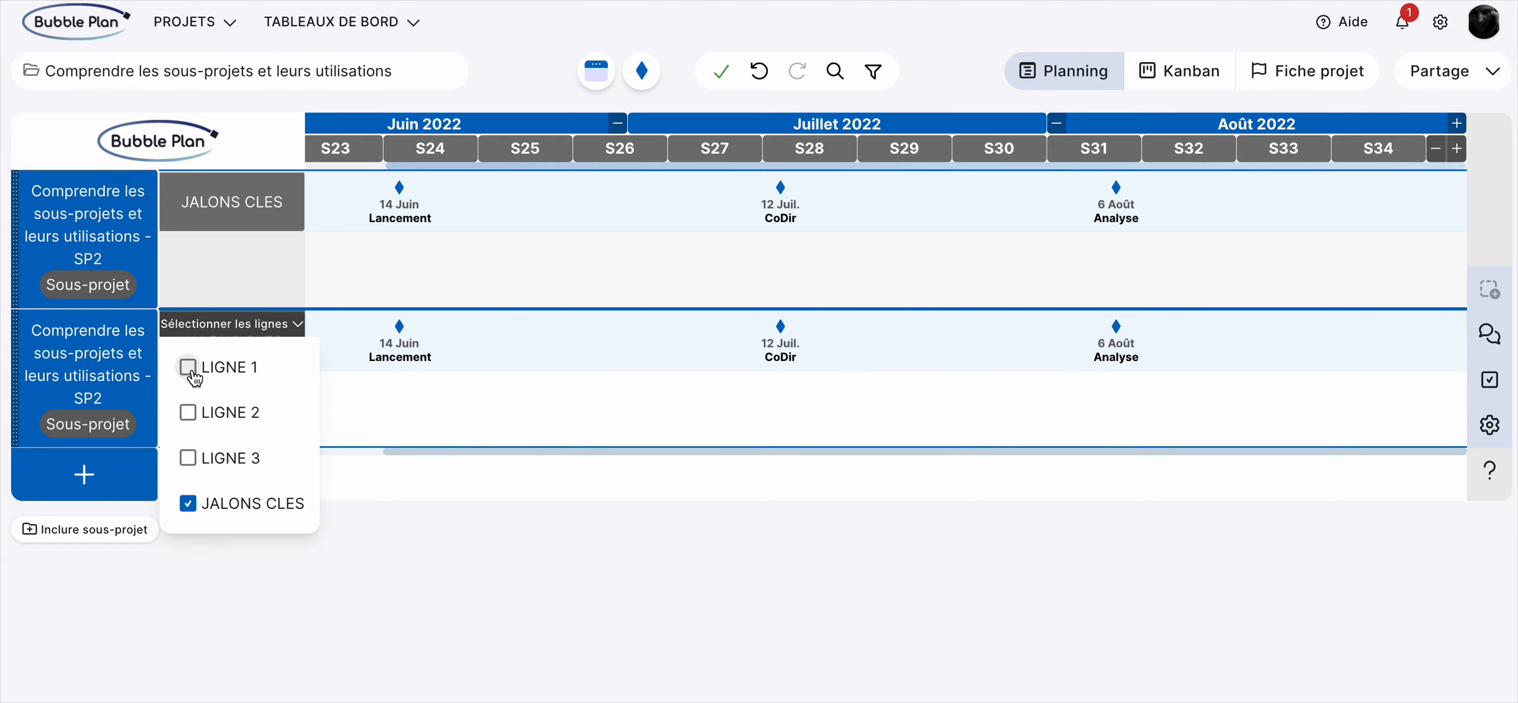
left_click(675, 400)
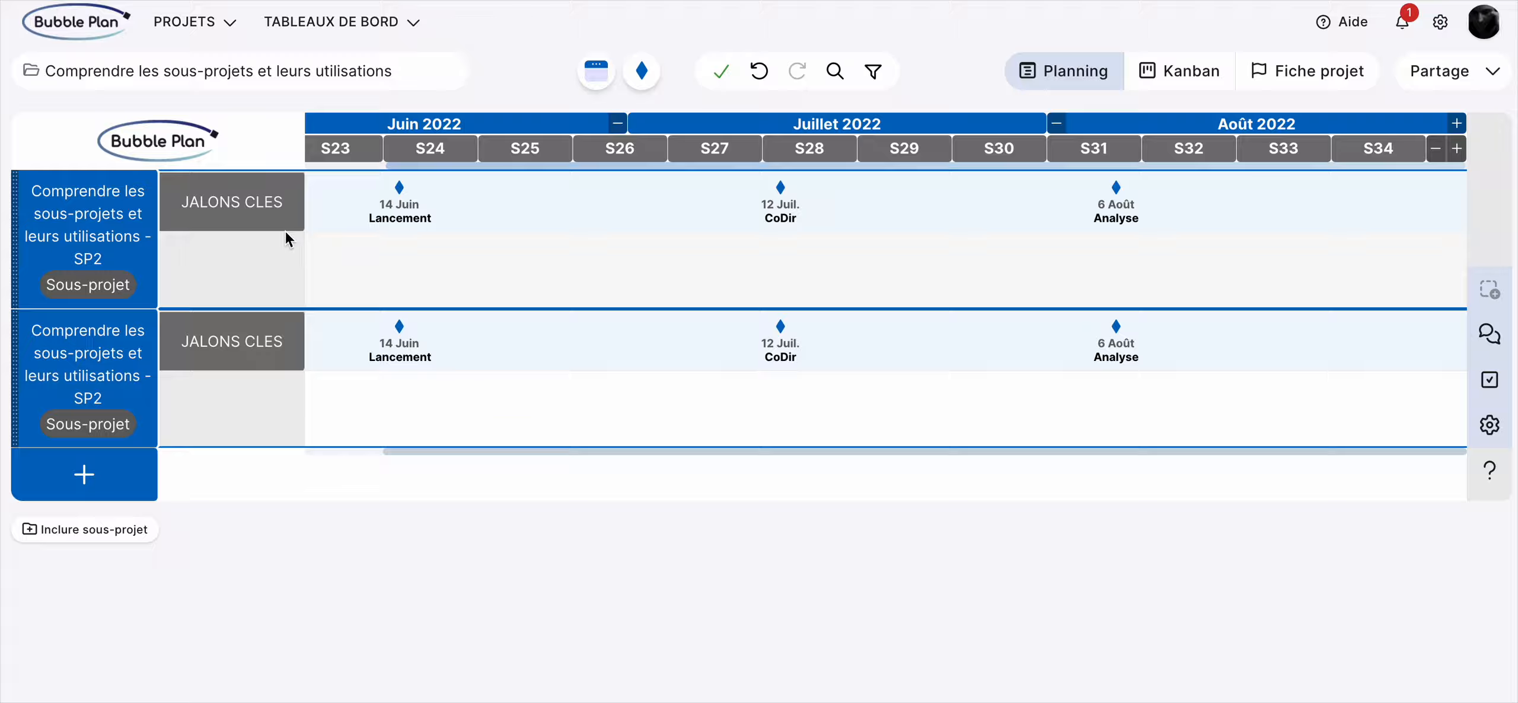
Switch the display of LIGNE 1 and LIGNE 2 on and back off in the first SP2 sub-project
mouse_move(289, 221)
left_click(297, 187)
left_click(250, 232)
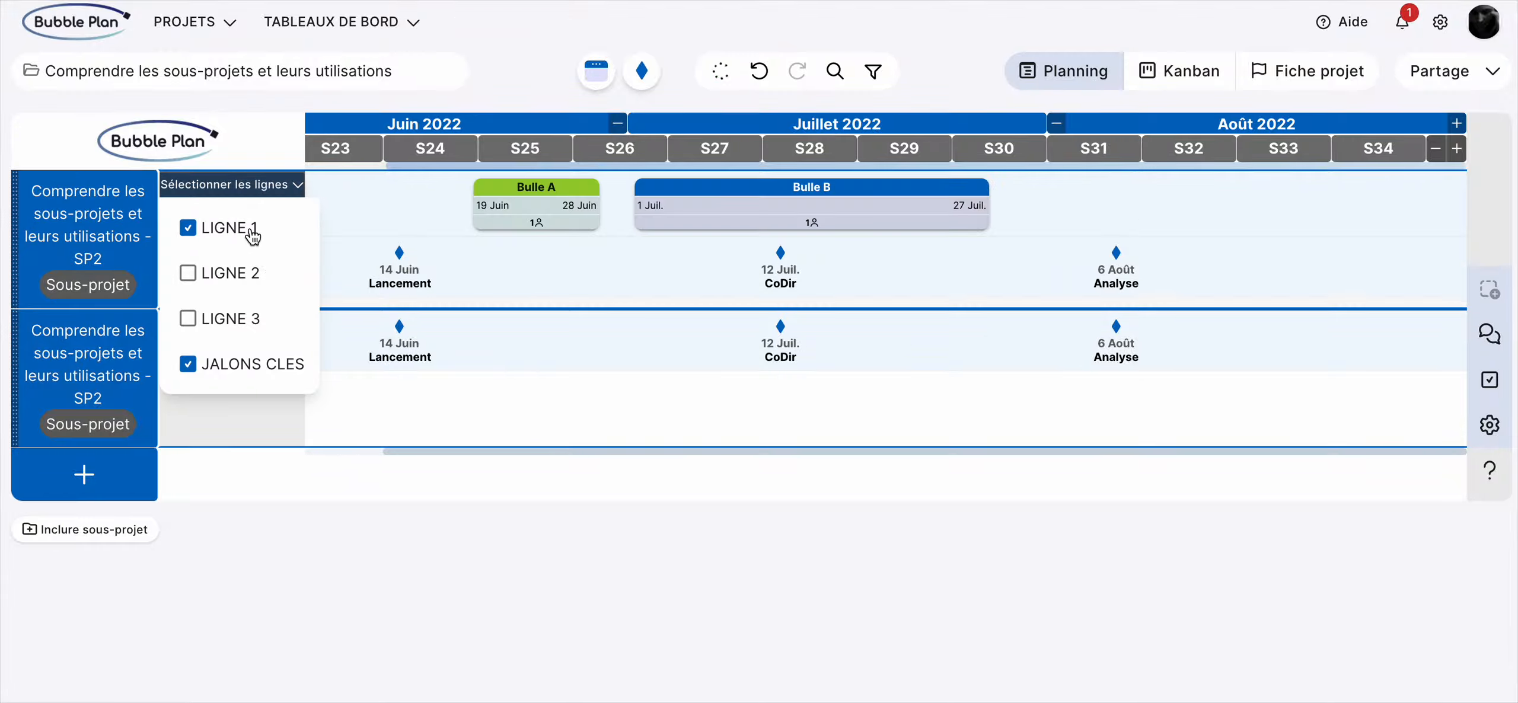
left_click(252, 232)
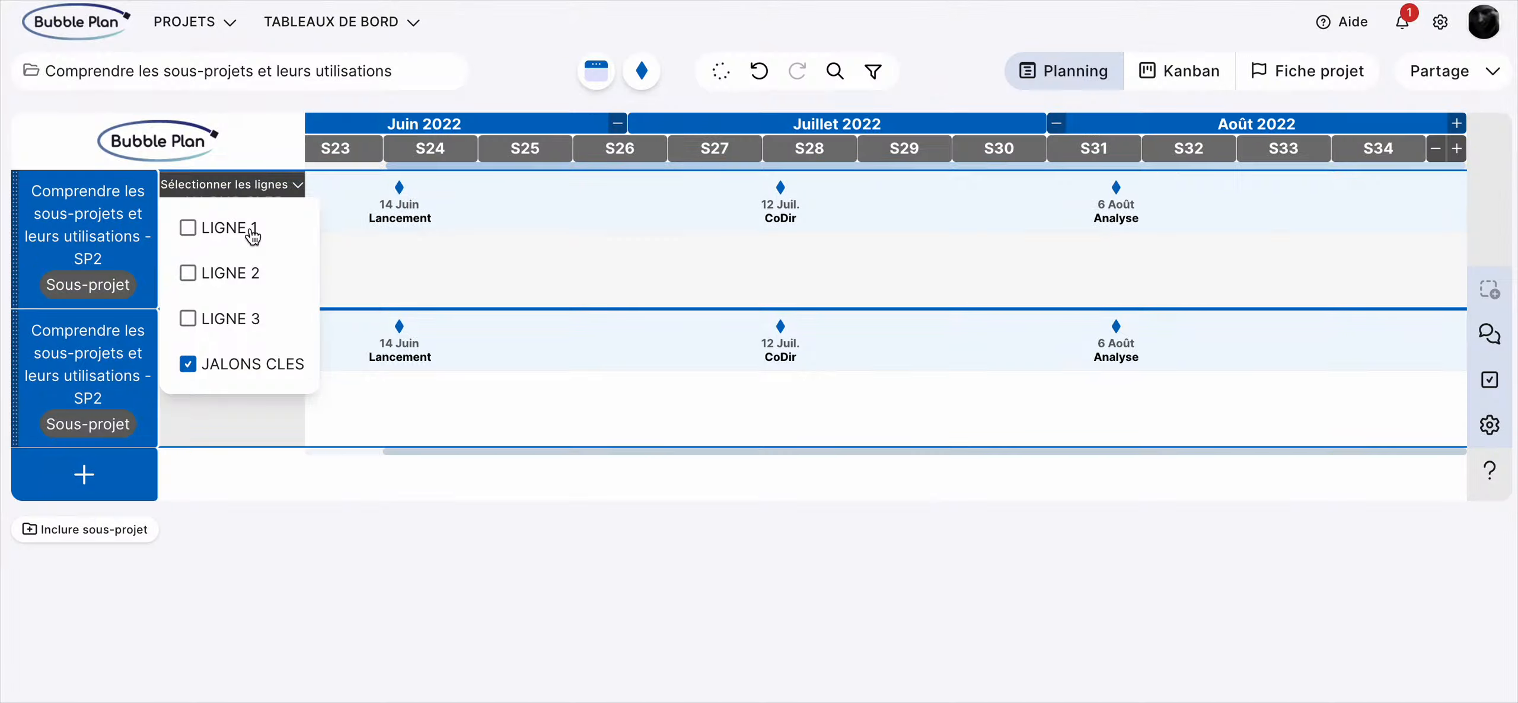
left_click(252, 282)
left_click(252, 283)
left_click(669, 411)
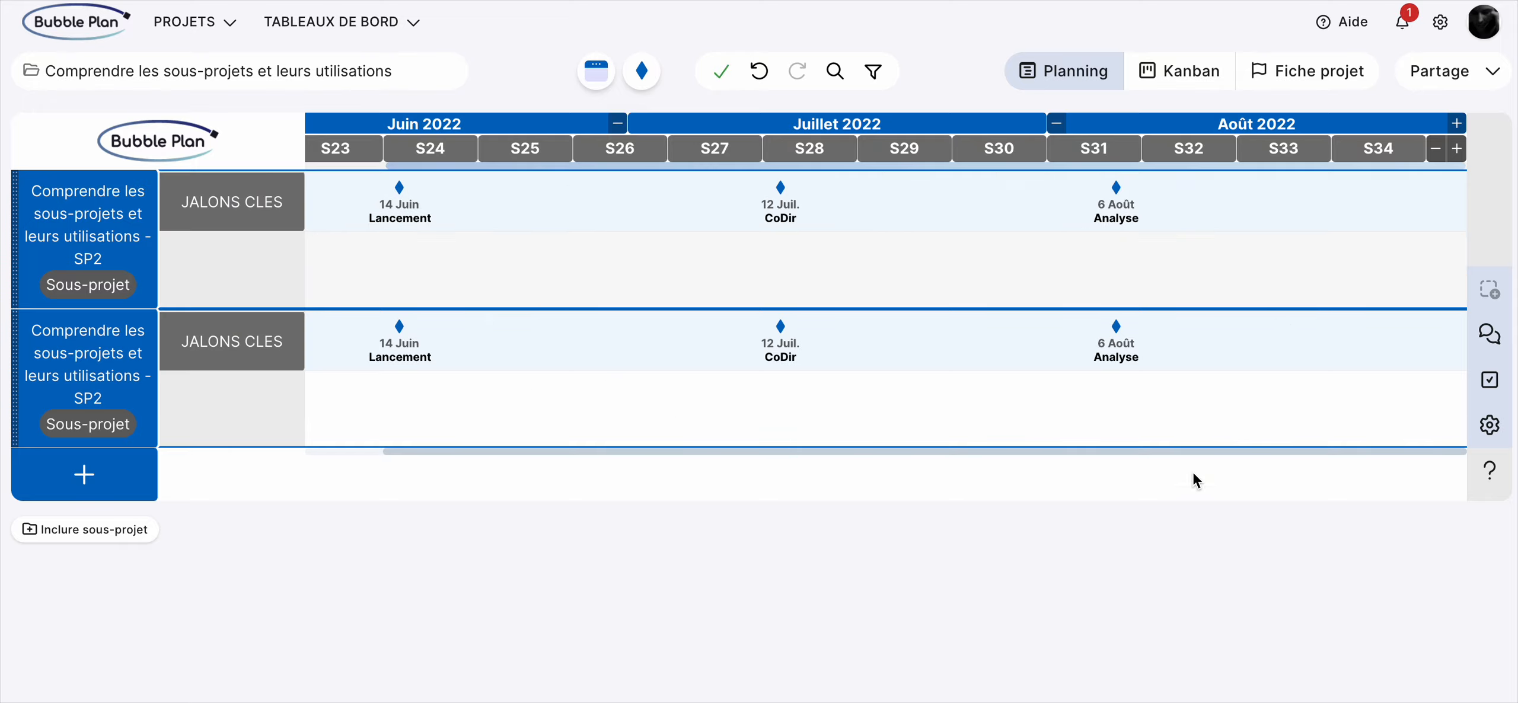
Set the date of the CoDir milestone in the second SP2 sub-project to 21/07/2022
left_click(789, 351)
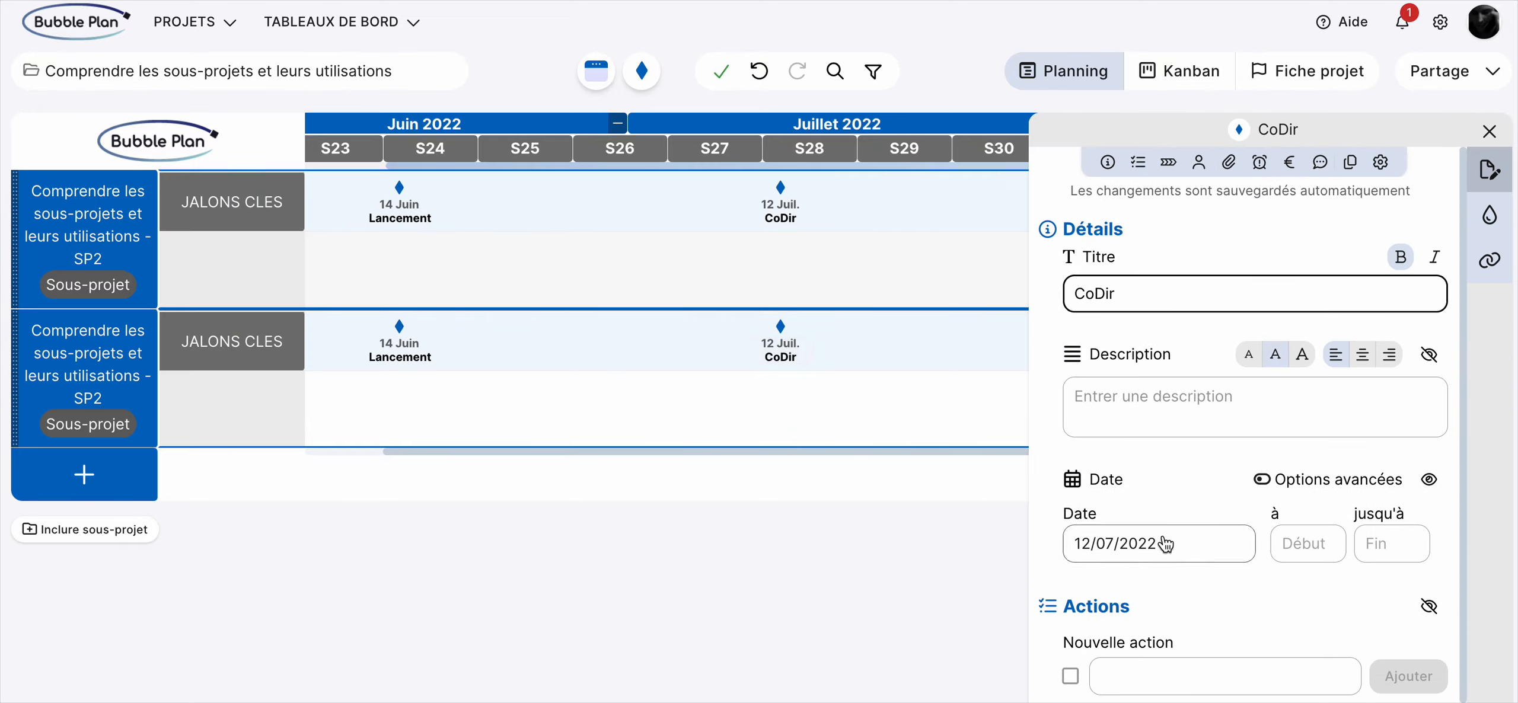
left_click(1144, 549)
left_click(1221, 418)
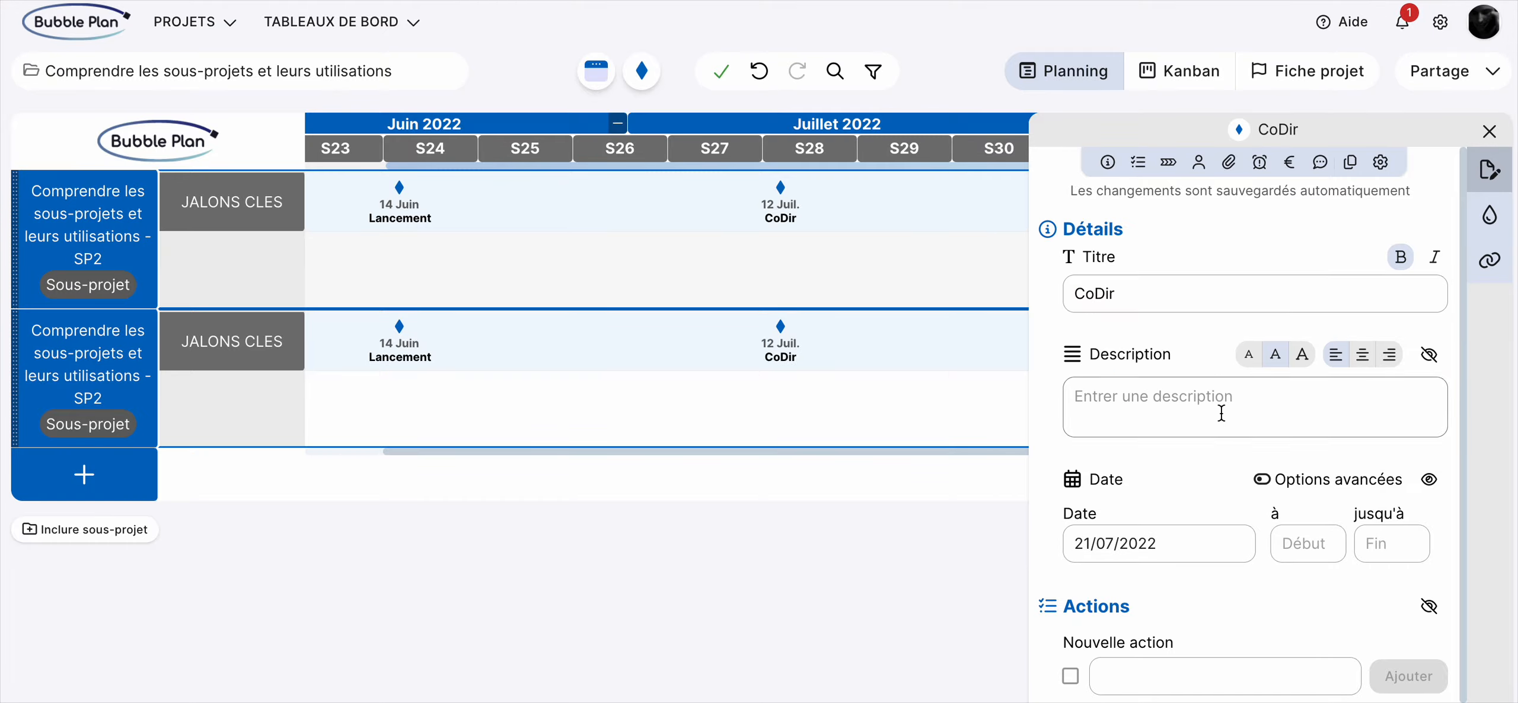
left_click(1490, 131)
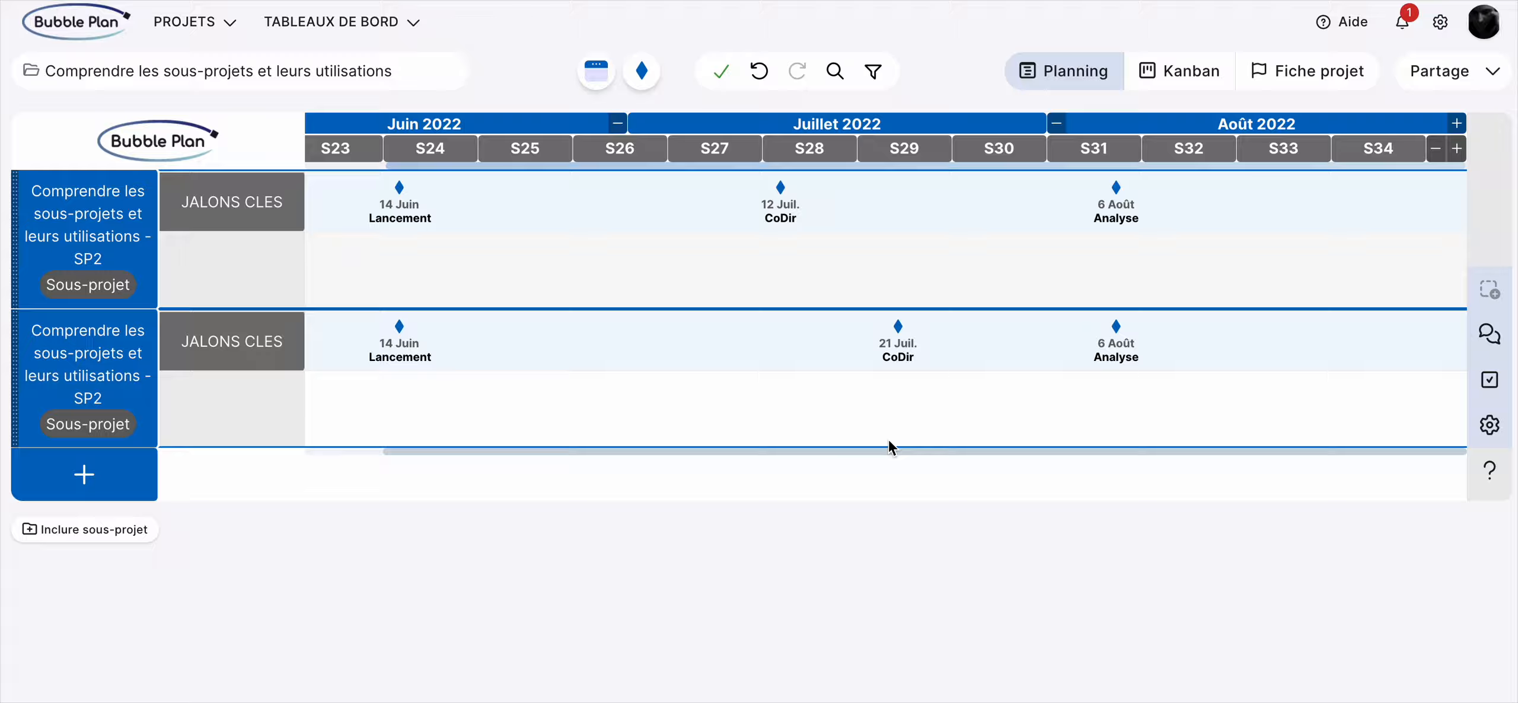
Examine the project sheet and its category settings without changing them, and return to the planning
left_click(1293, 76)
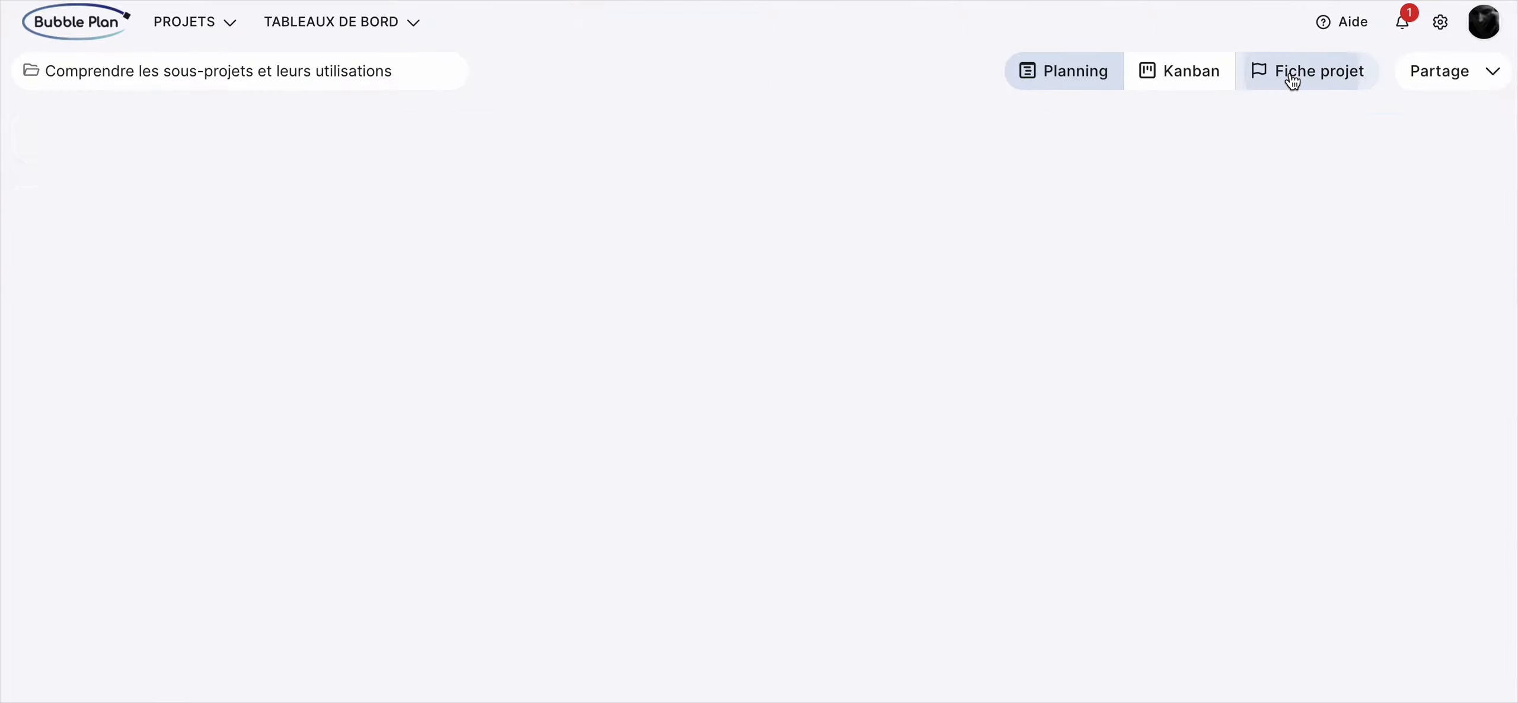
left_click(99, 150)
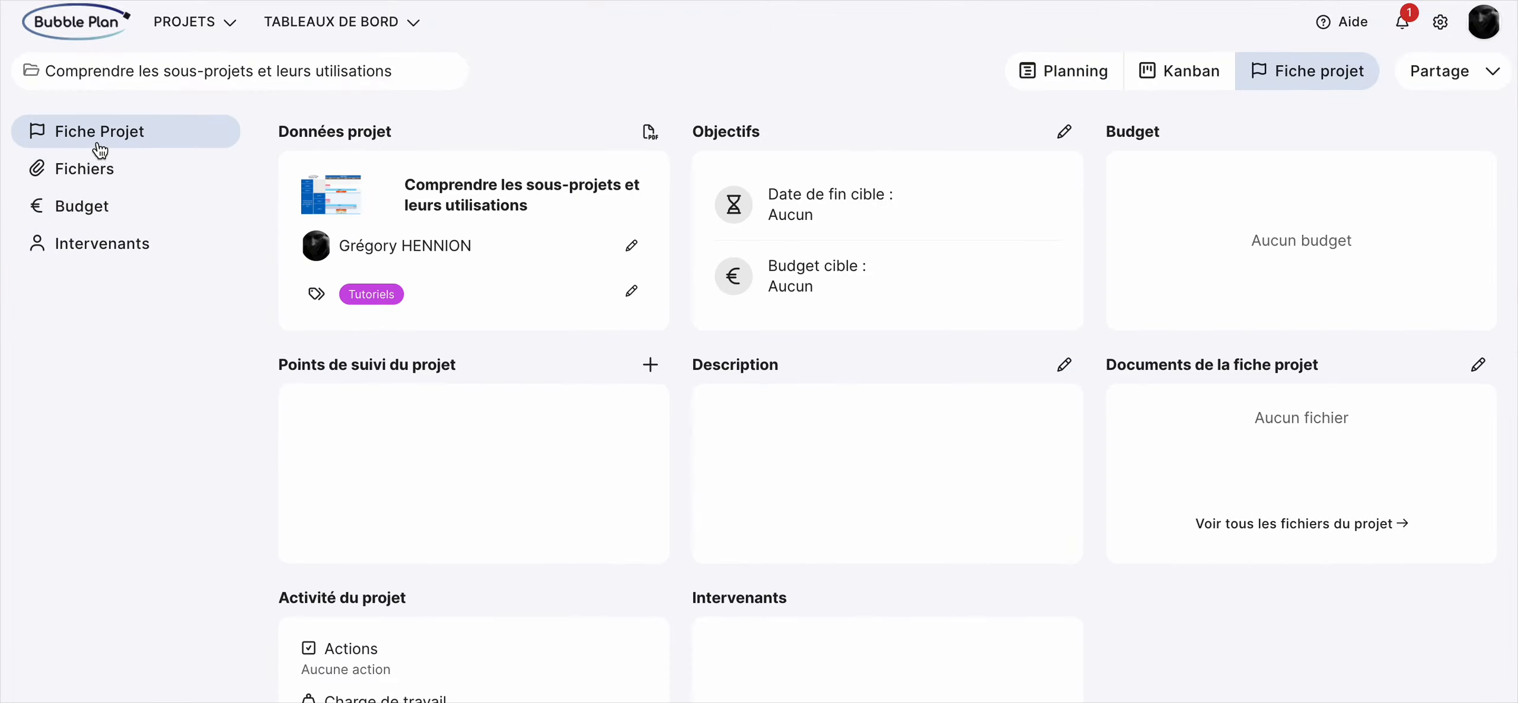
left_click(632, 292)
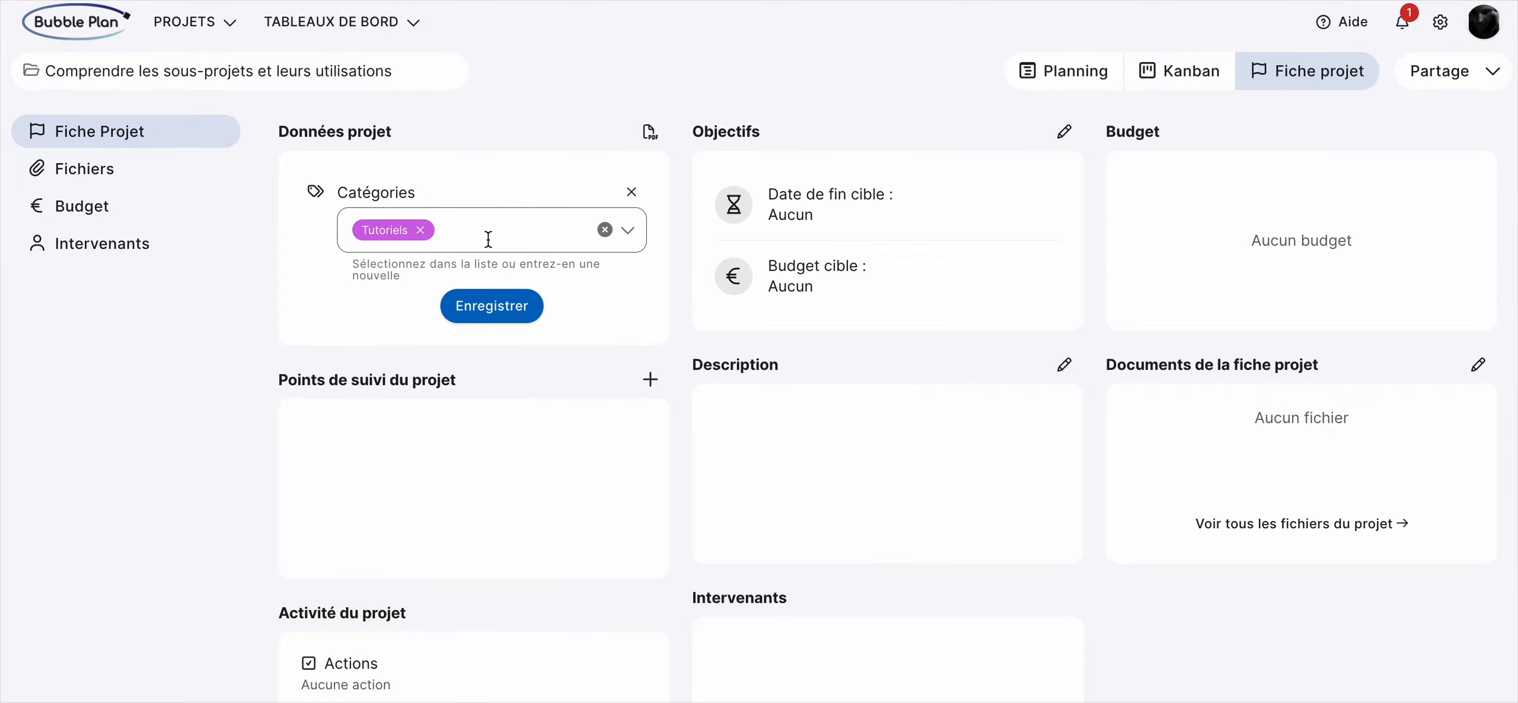
left_click(633, 193)
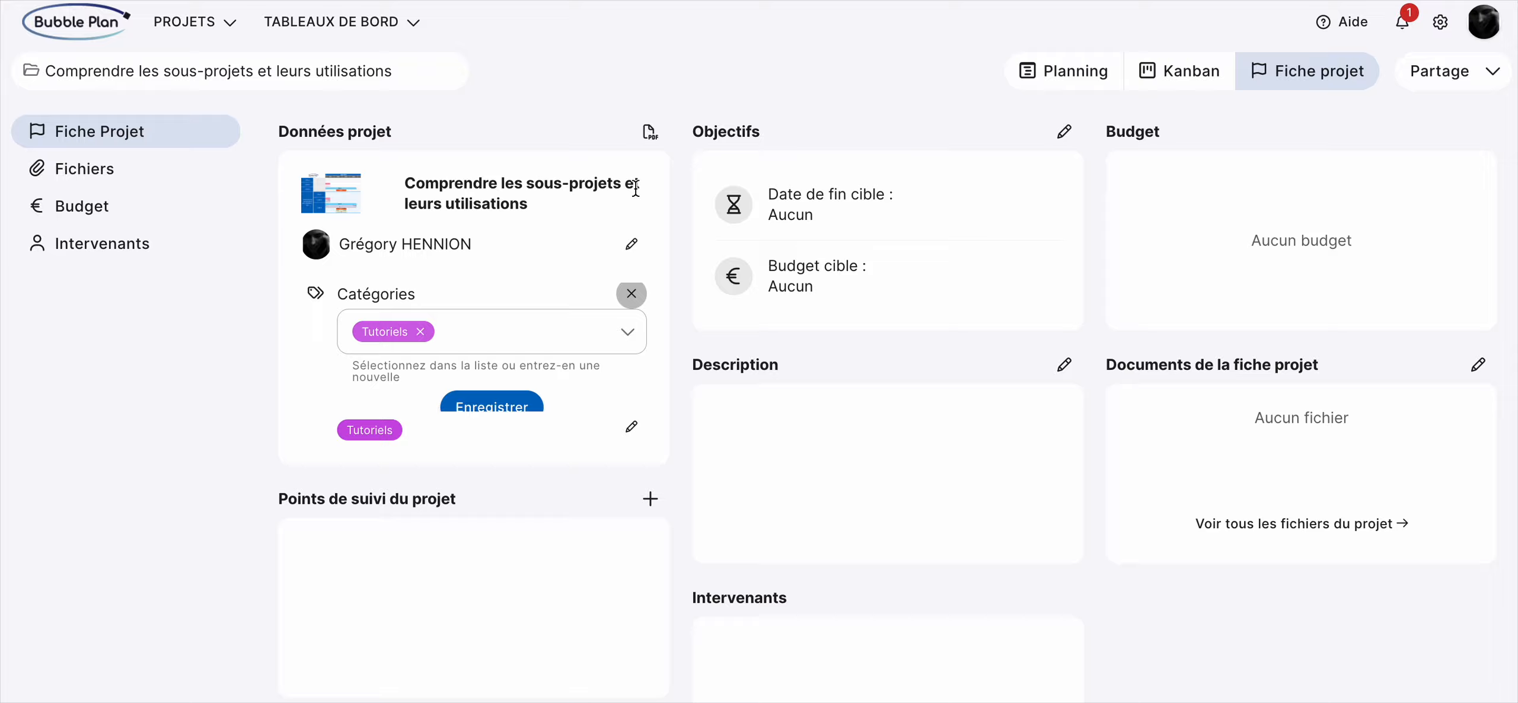
left_click(1068, 80)
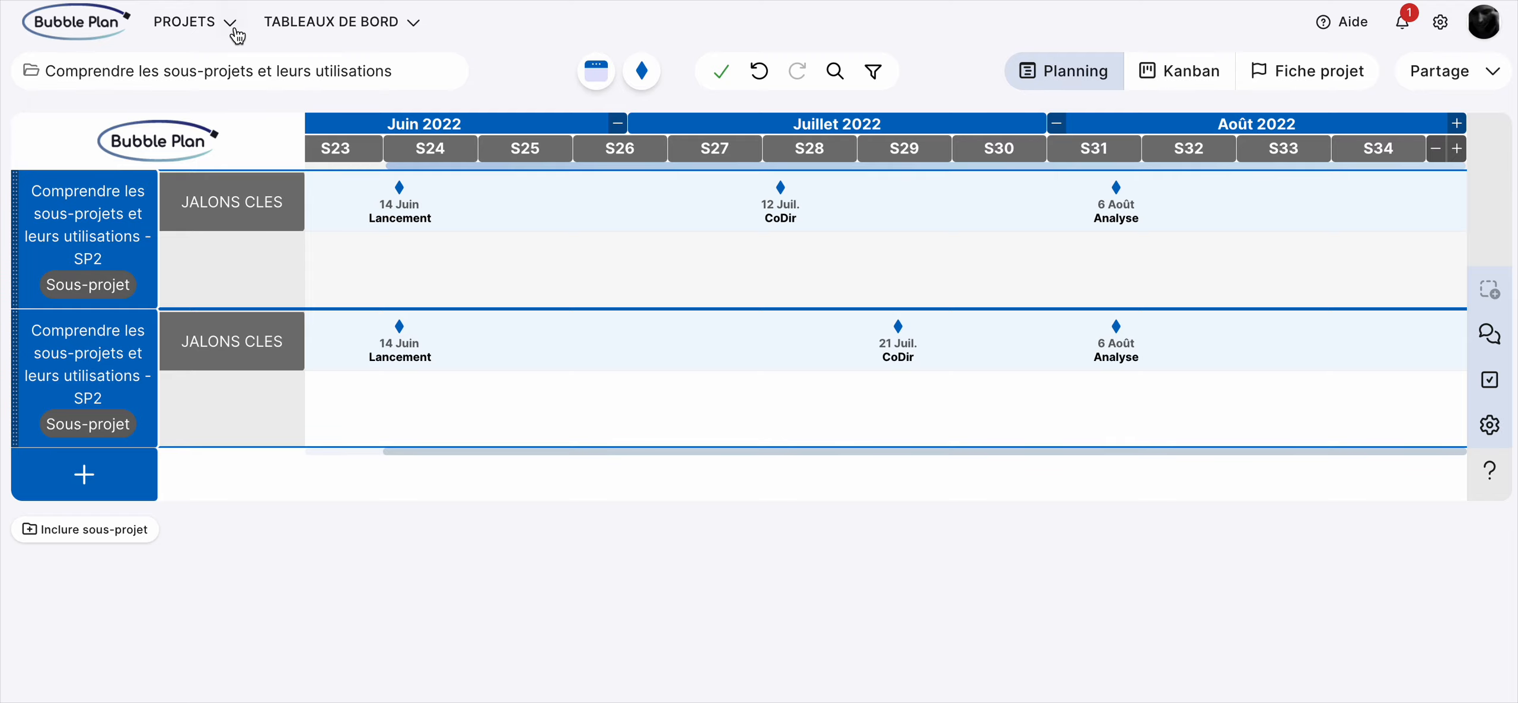
Check the status options of the SP2 project in the project list and reopen "Comprendre les sous-projets et leurs utilisations"
left_click(188, 24)
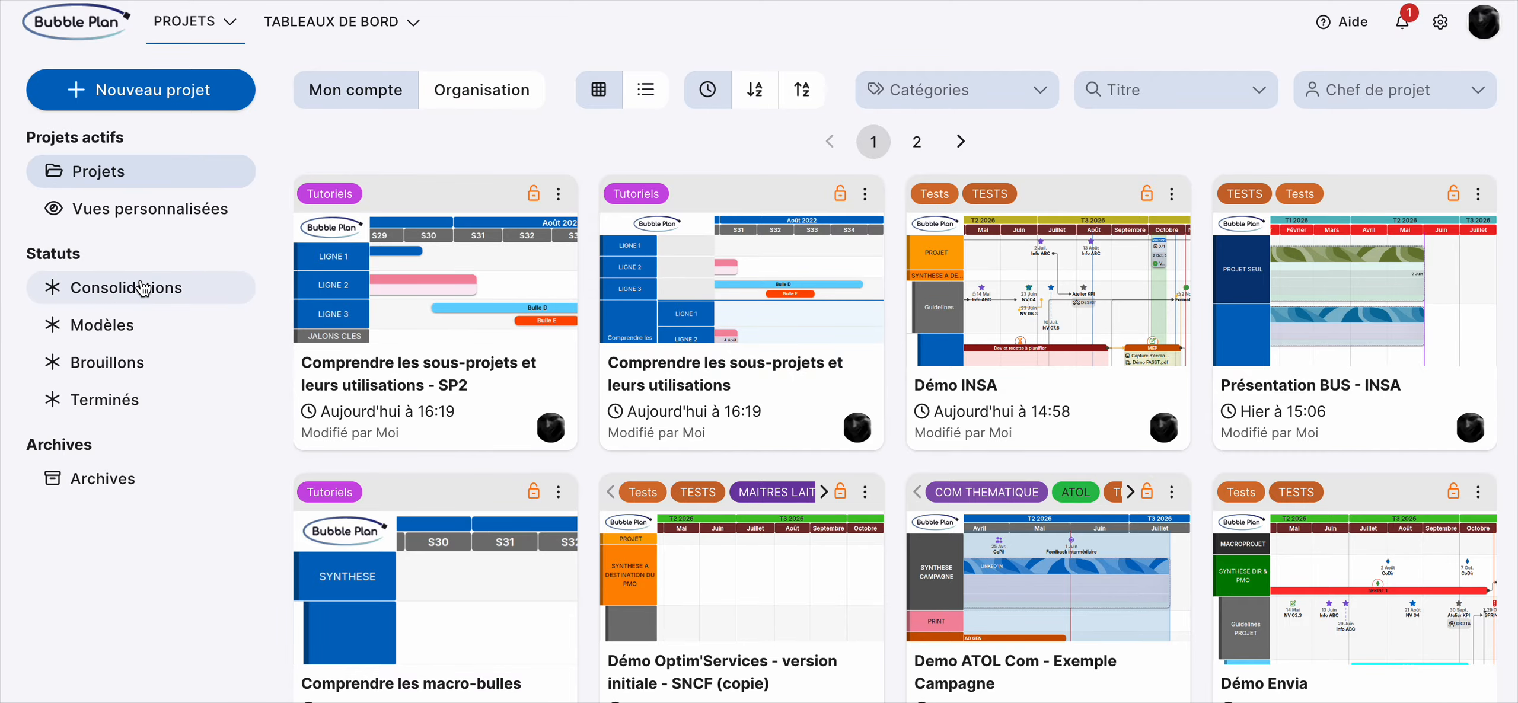
left_click(558, 194)
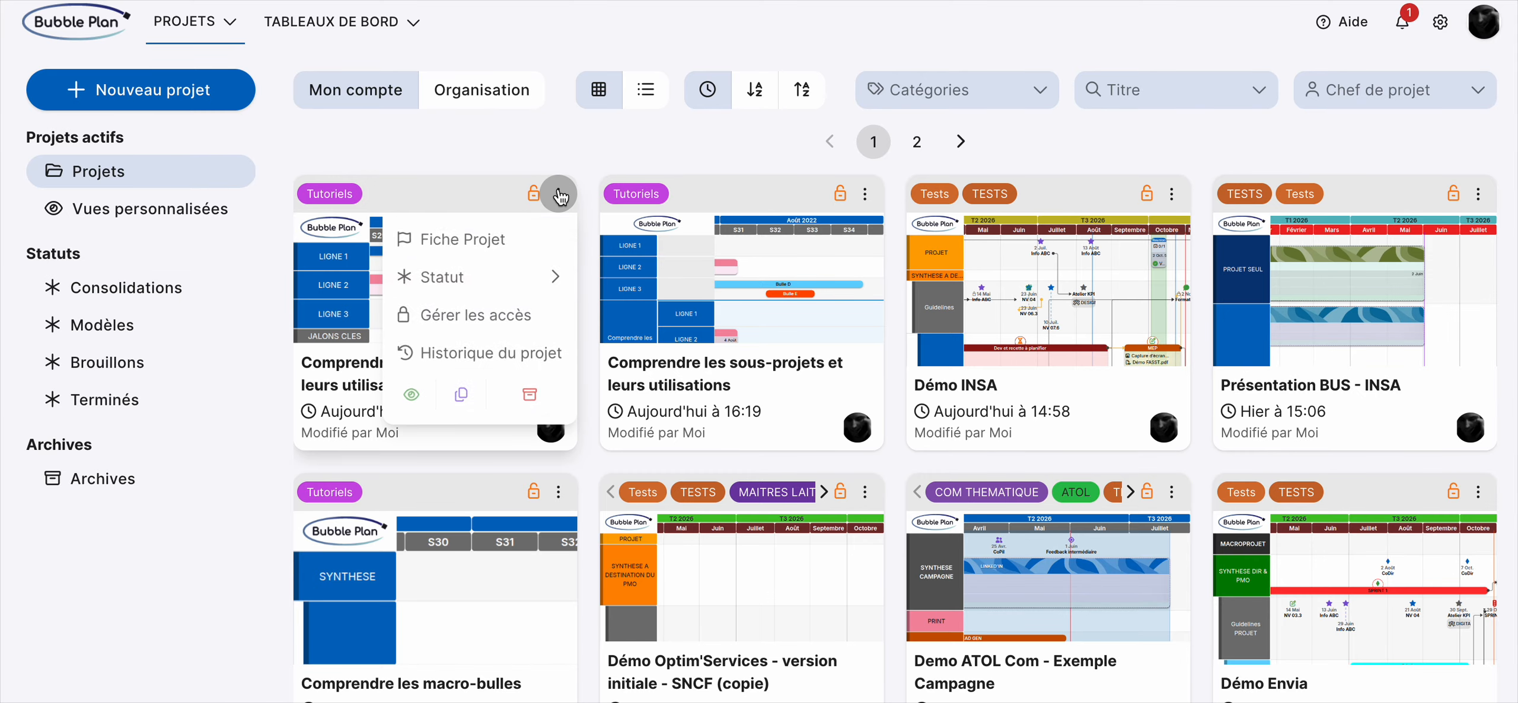
mouse_move(552, 277)
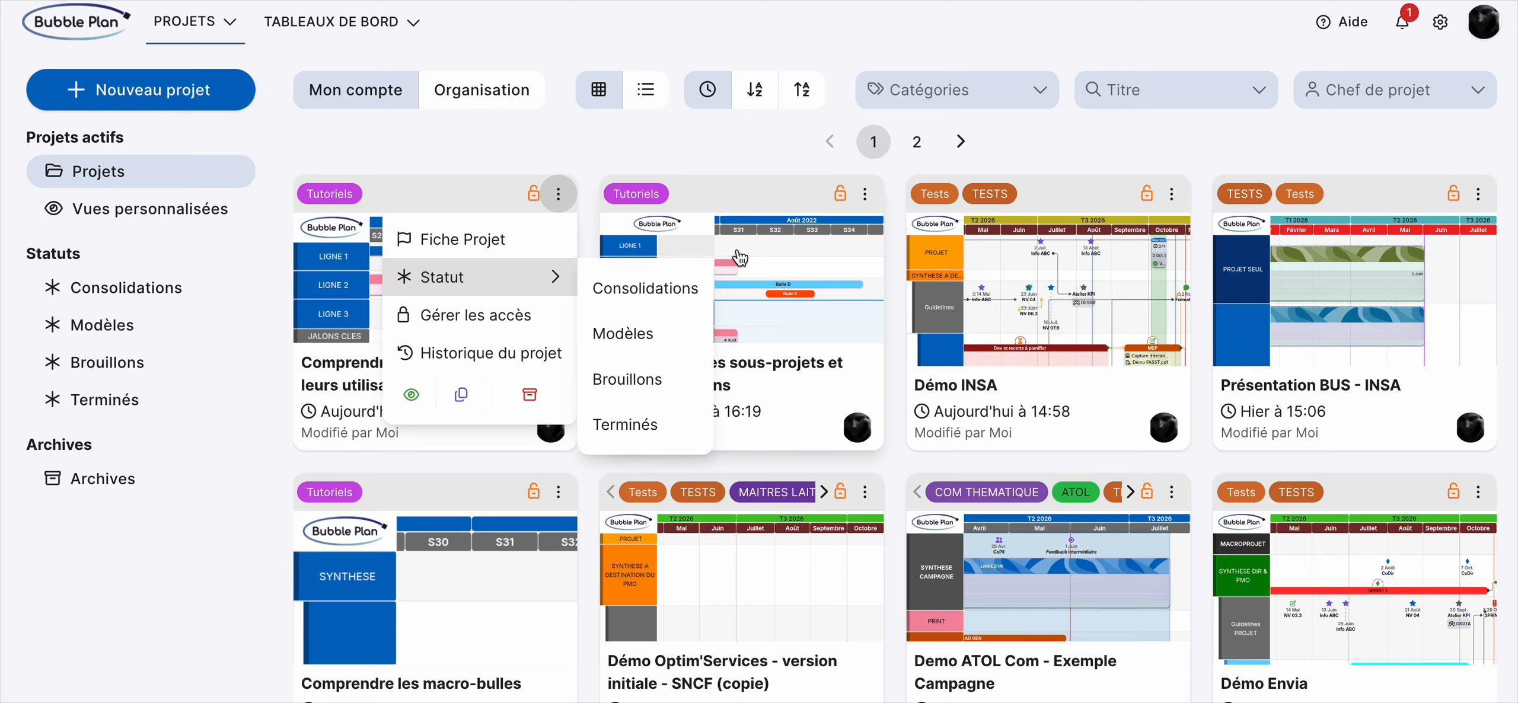
left_click(797, 251)
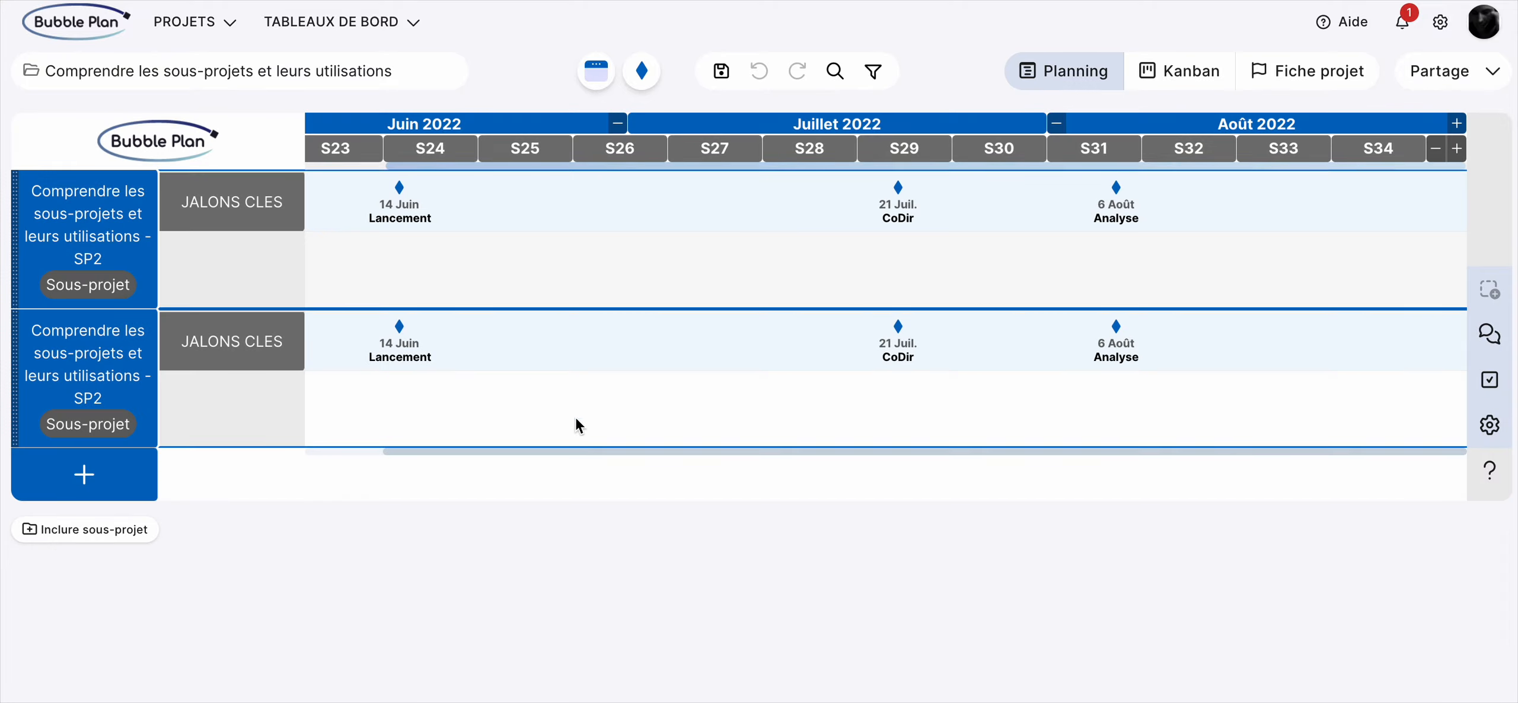